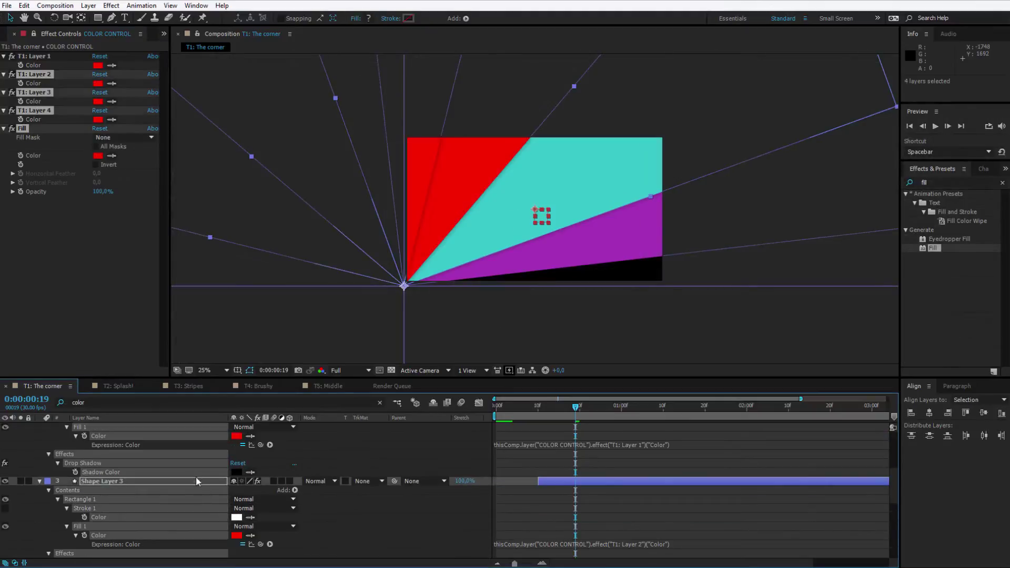
Undo the Fill colour link so T1: The corner holds only Shape Layers 1–4
drag(261, 544, 33, 156)
click(97, 155)
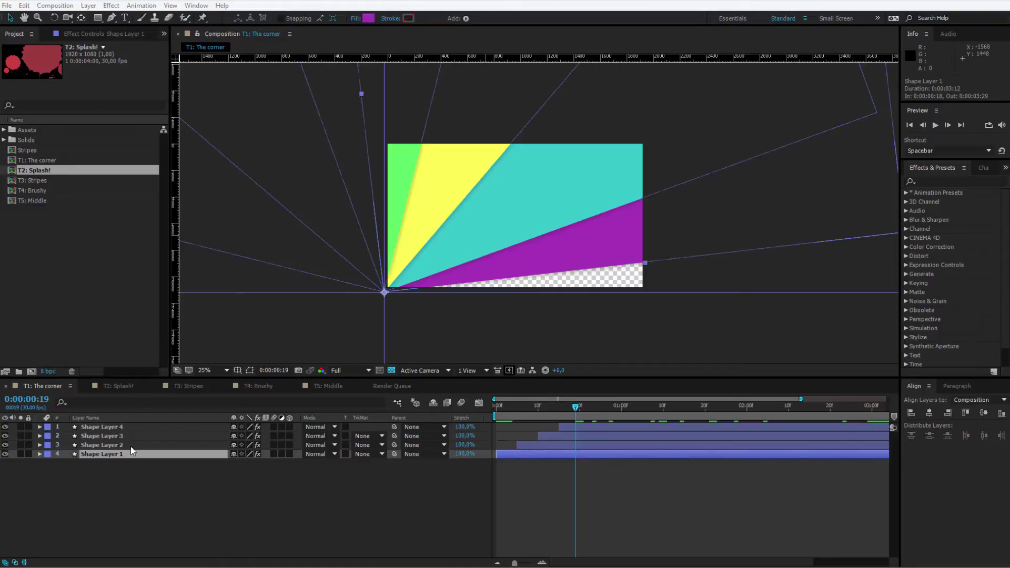
Inspect the Drop Shadow settings of Shape Layers 4, 3 and 2 in Effect Controls
click(125, 428)
click(84, 36)
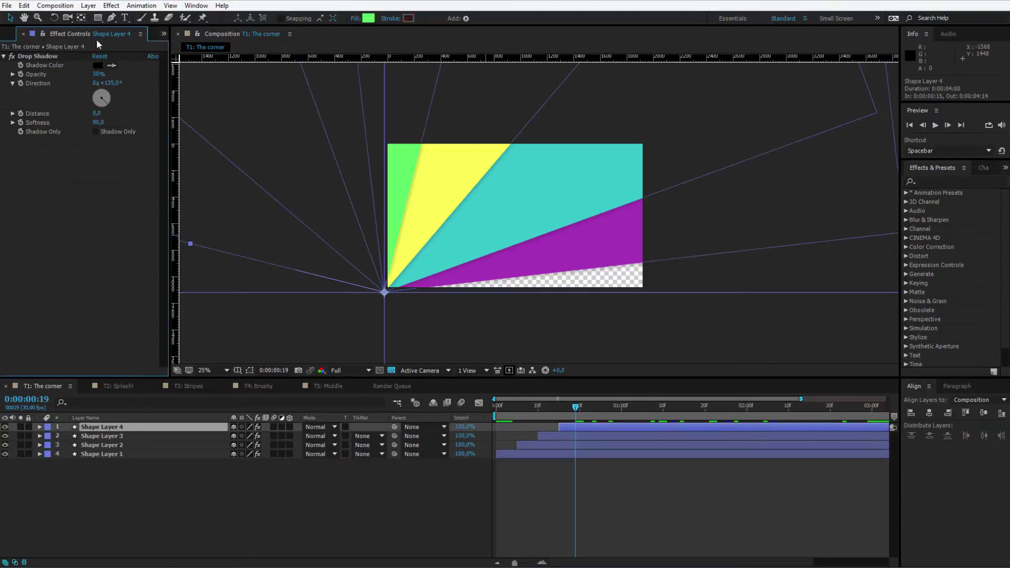
key(ctrl+Down)
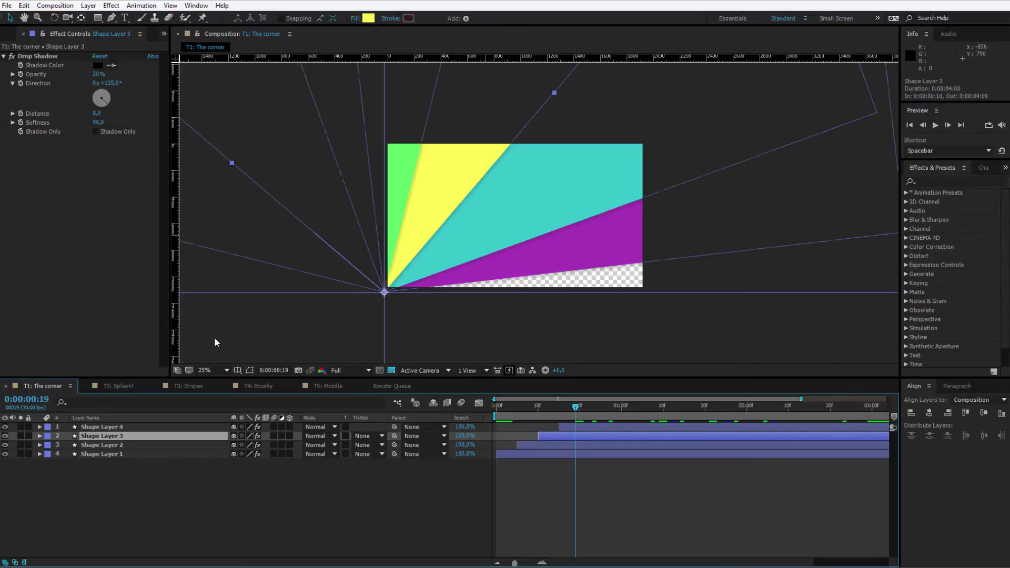
click(144, 444)
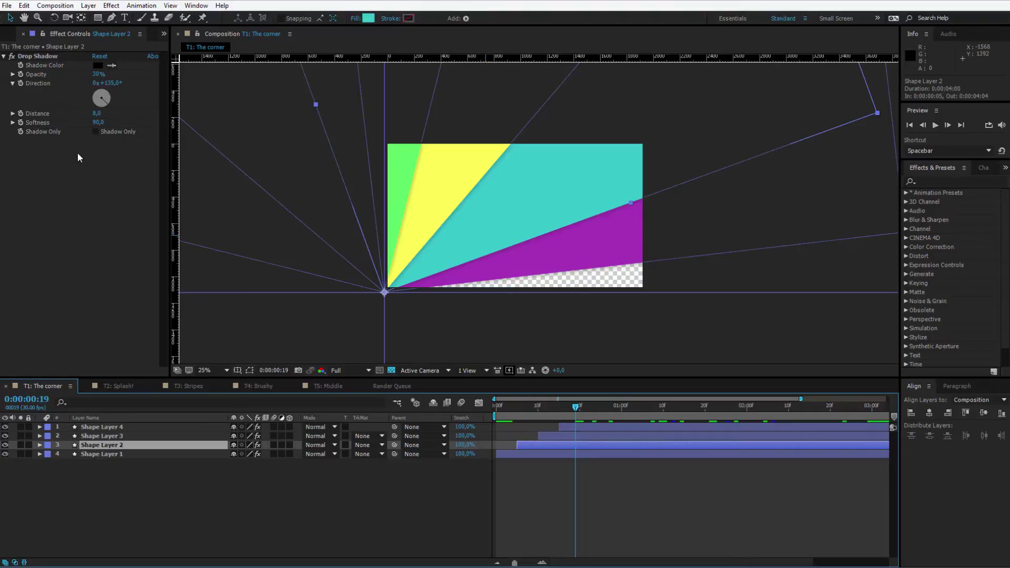
click(134, 483)
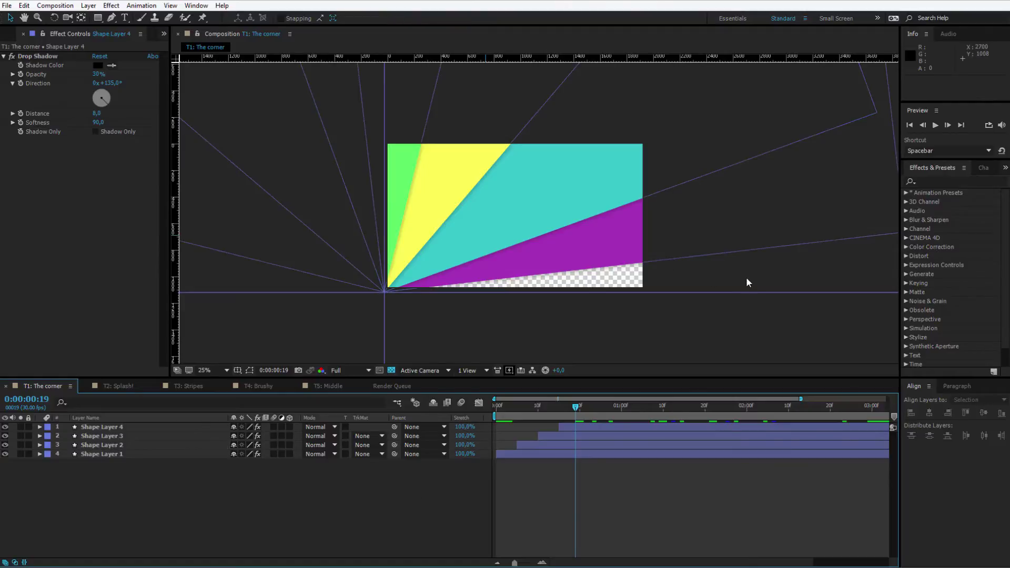
click(944, 181)
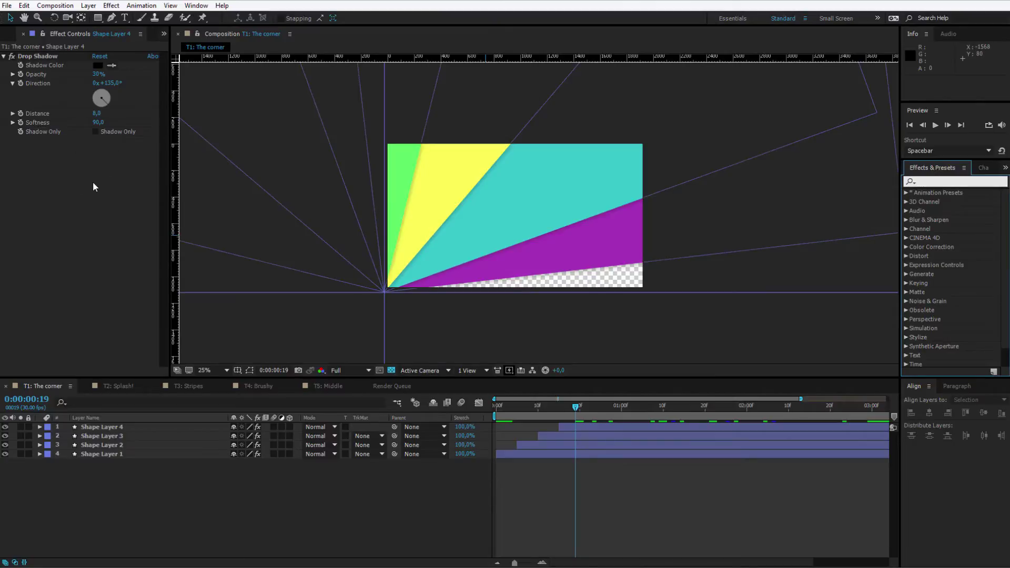
click(158, 408)
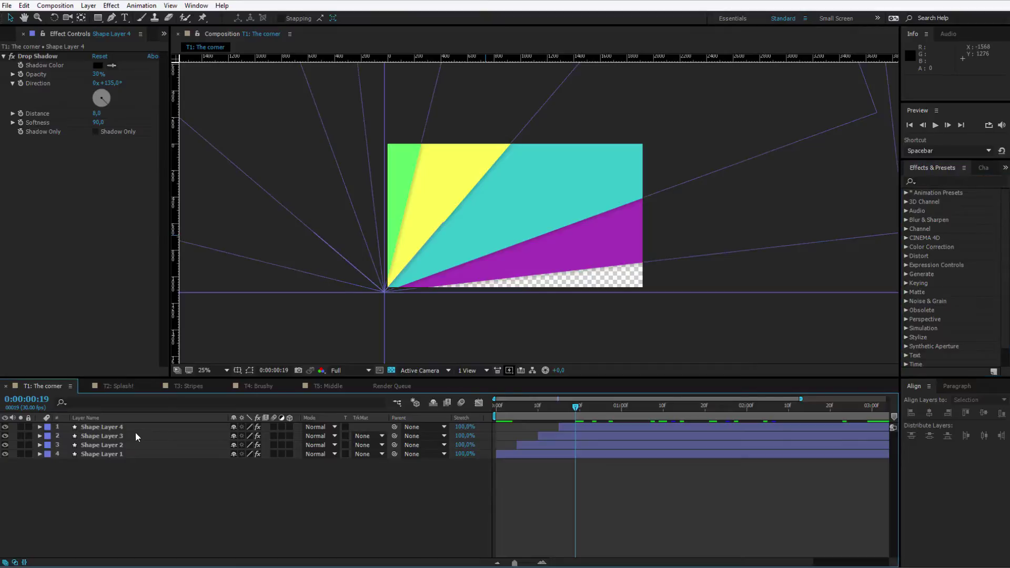
Twirl open Shape Layer 4 > Contents > Fill 1, then collapse it again
click(39, 427)
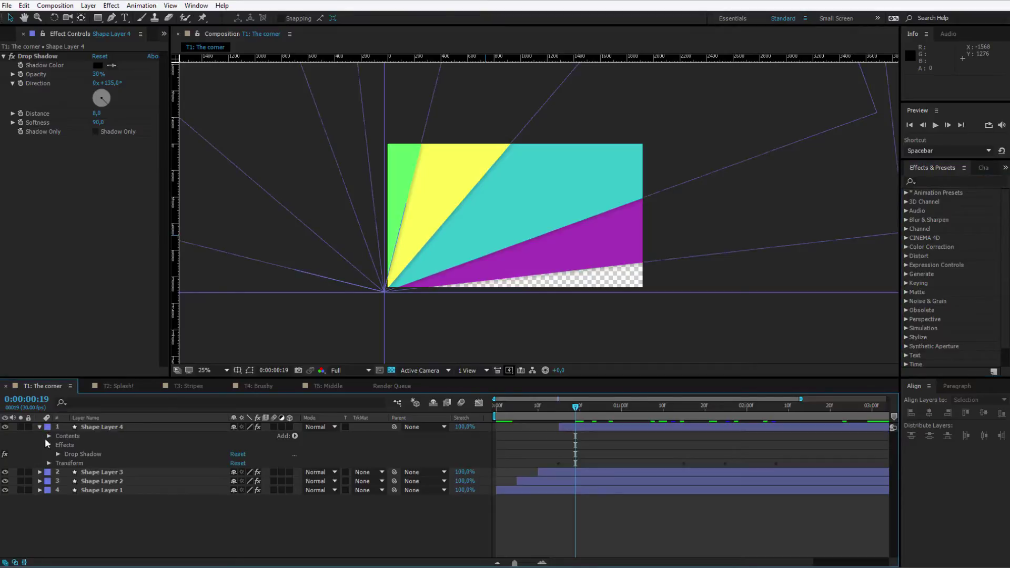
click(48, 437)
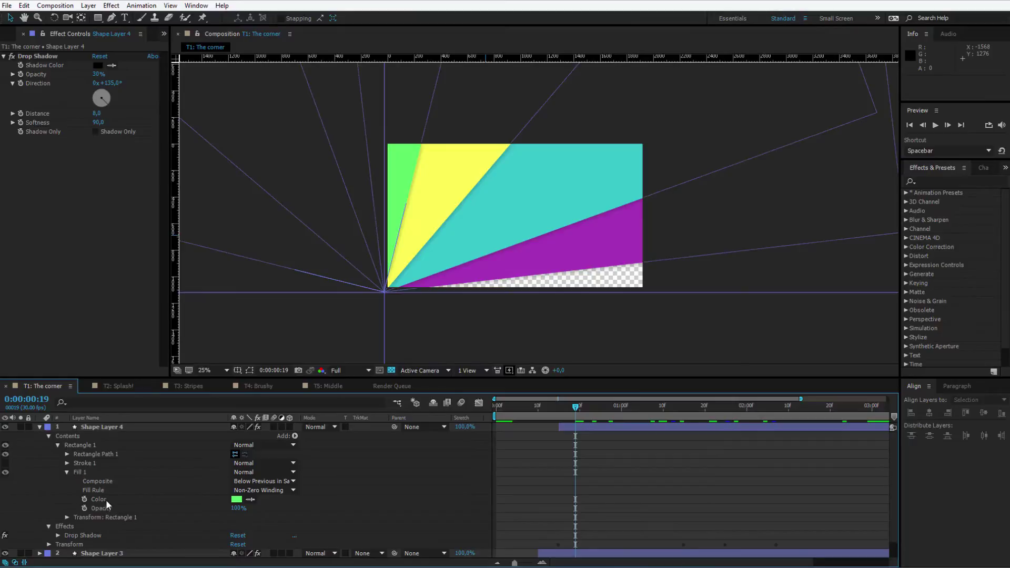
click(66, 472)
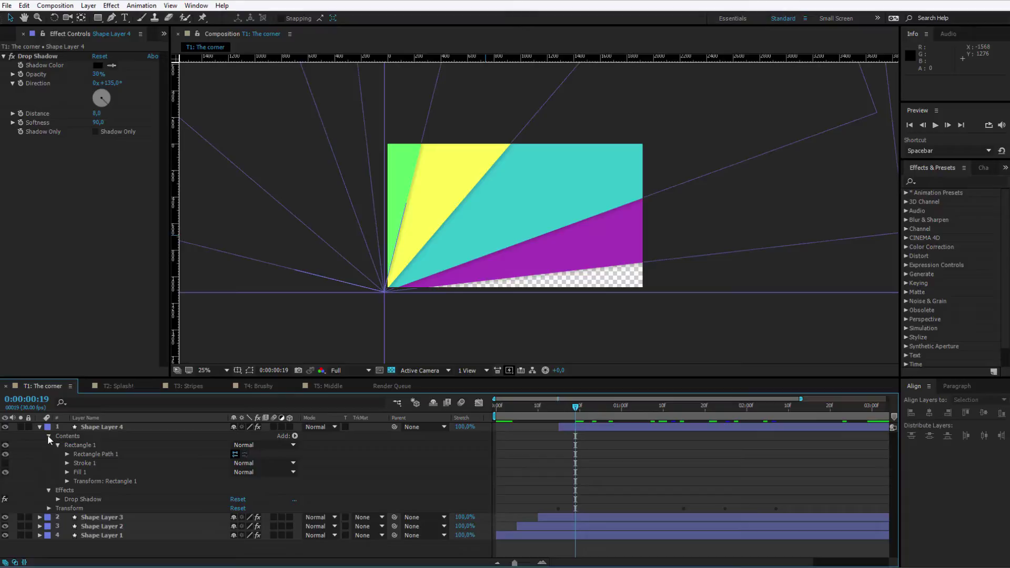
click(48, 436)
click(40, 427)
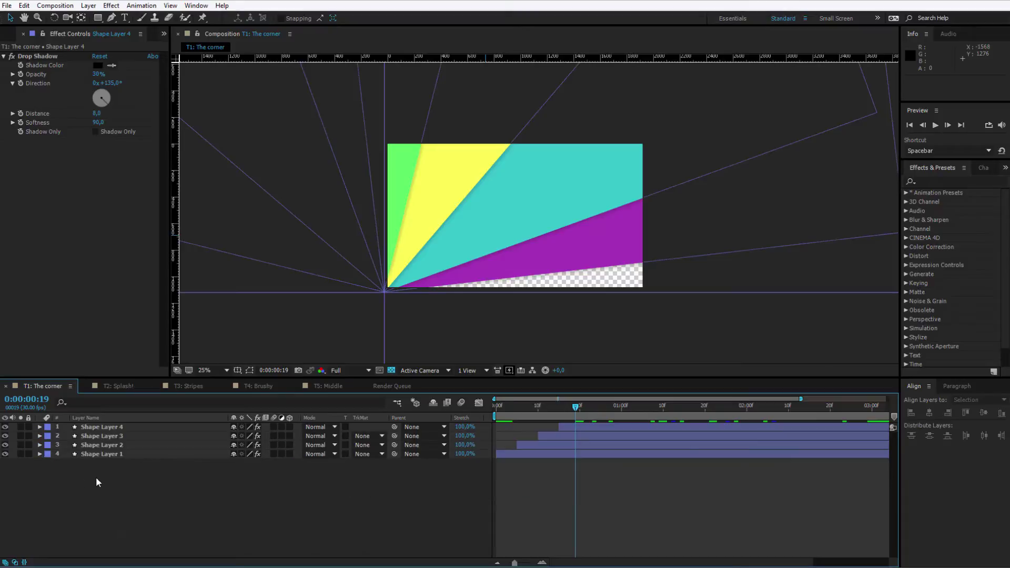
Add a New > Null Object from the timeline menu and name it COLOR CONTROL
right_click(105, 479)
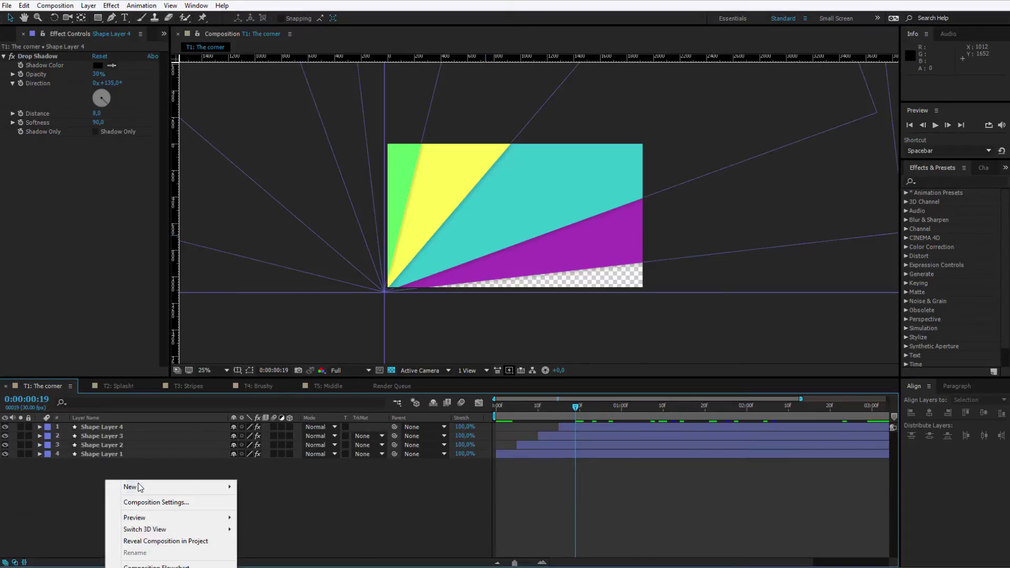
mouse_move(140, 487)
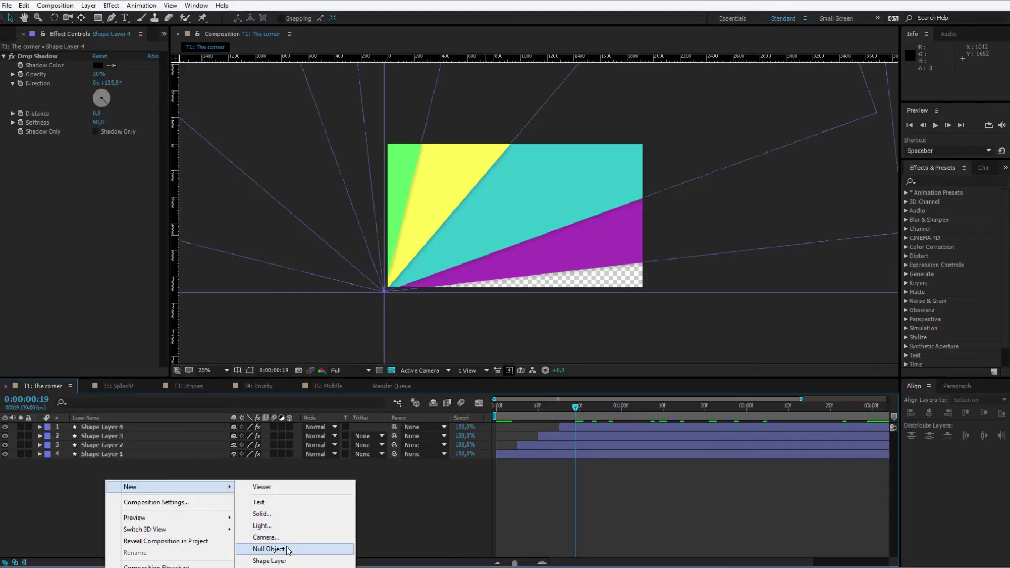
click(269, 549)
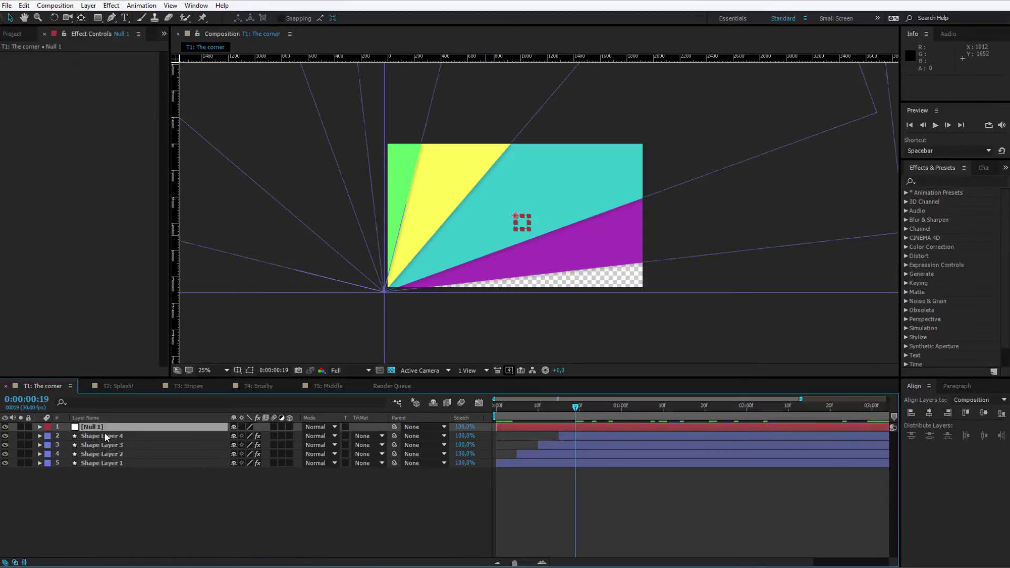
key(Return)
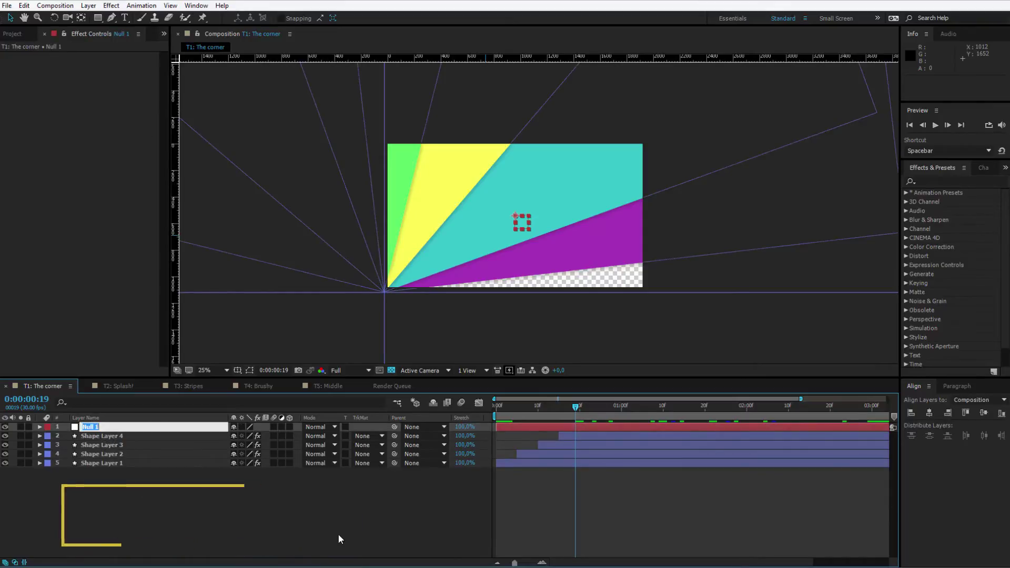
text(COLOR CO)
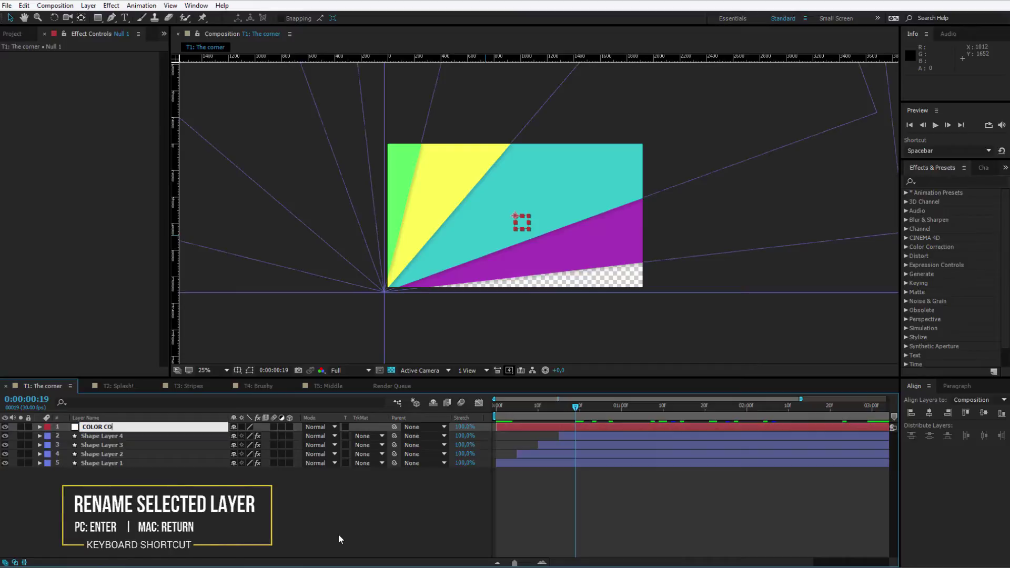
text(NTROL)
key(Return)
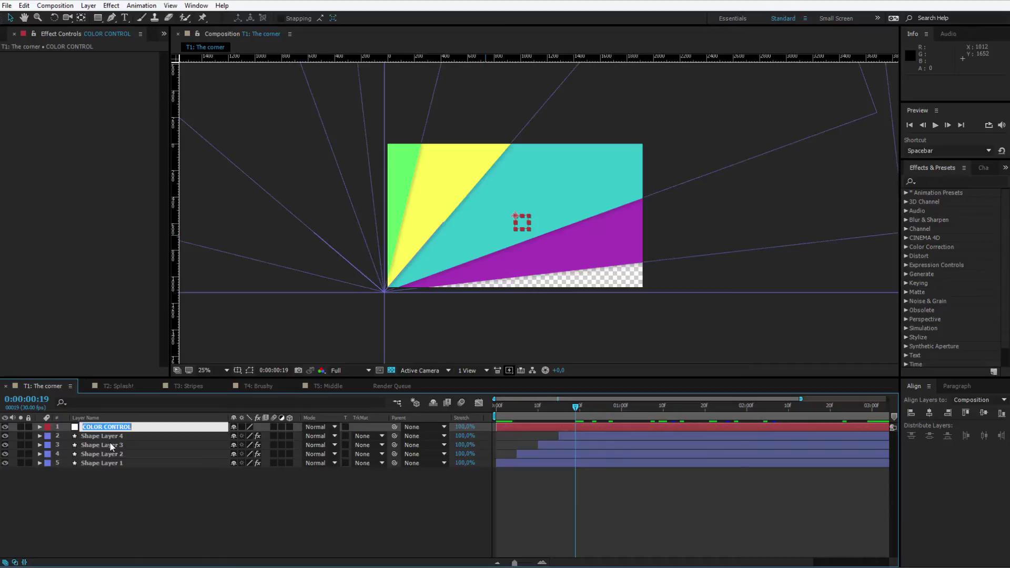
Apply Effect > Expression Controls > Color Control to the COLOR CONTROL null layer
click(117, 427)
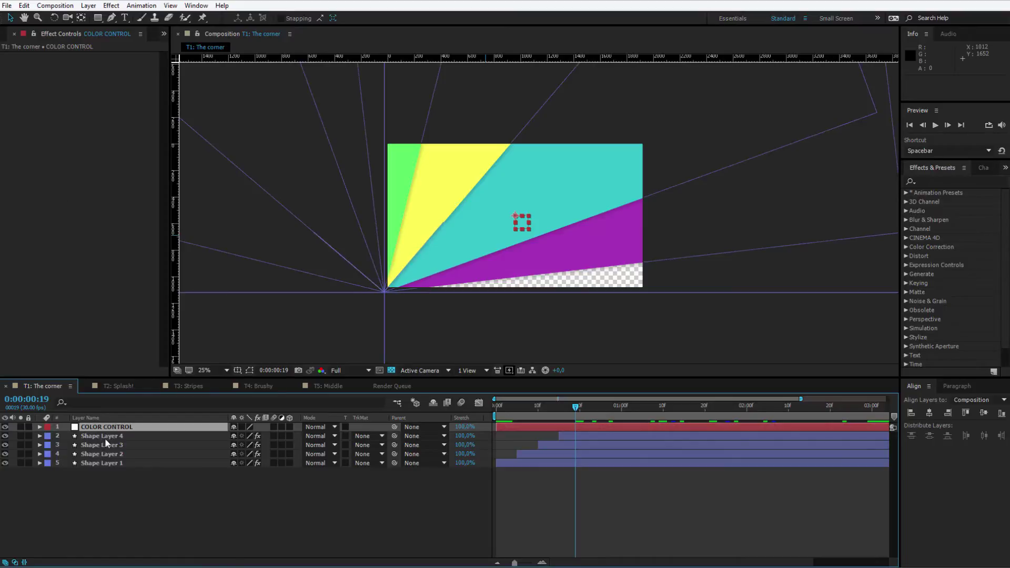
click(156, 428)
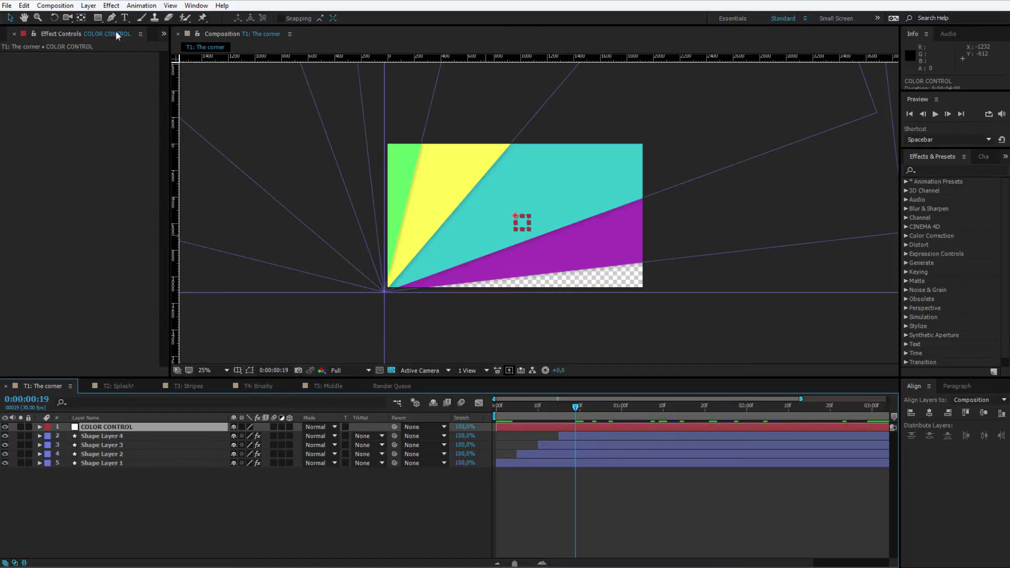
click(111, 6)
mouse_move(176, 143)
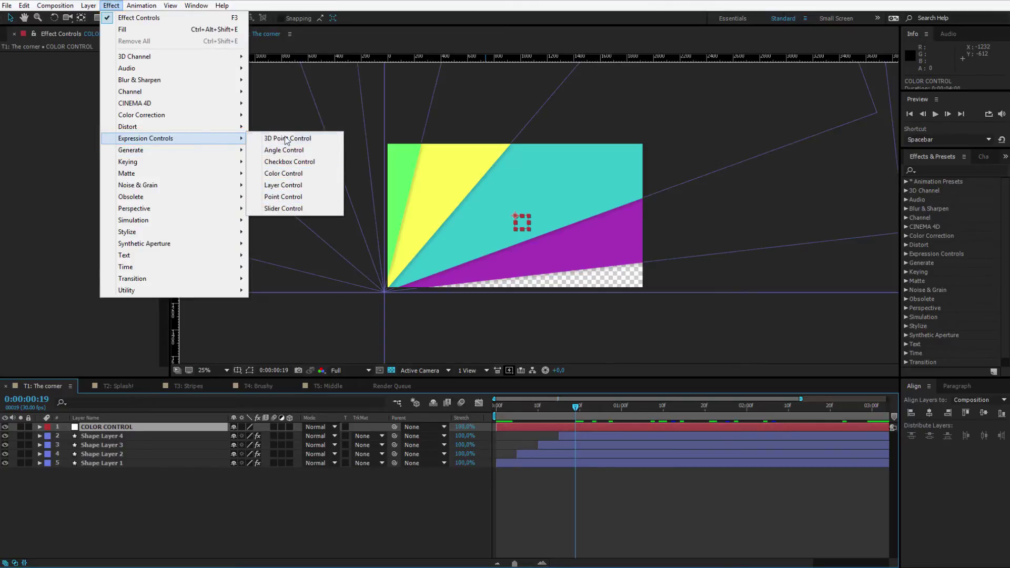
click(293, 177)
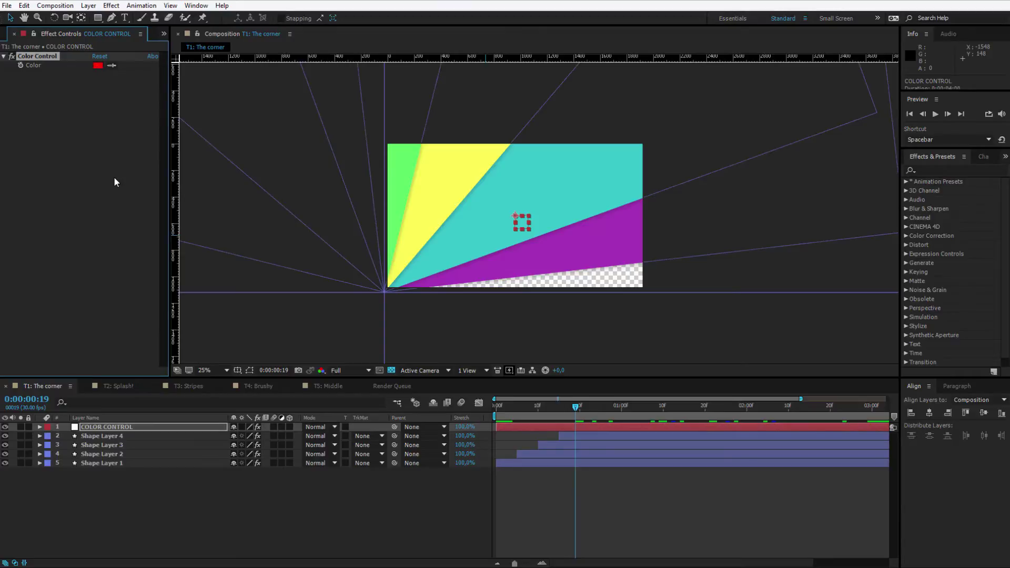
Duplicate the Color Control effect with Ctrl+D to create Color Control 2 through 4
key(ctrl+z)
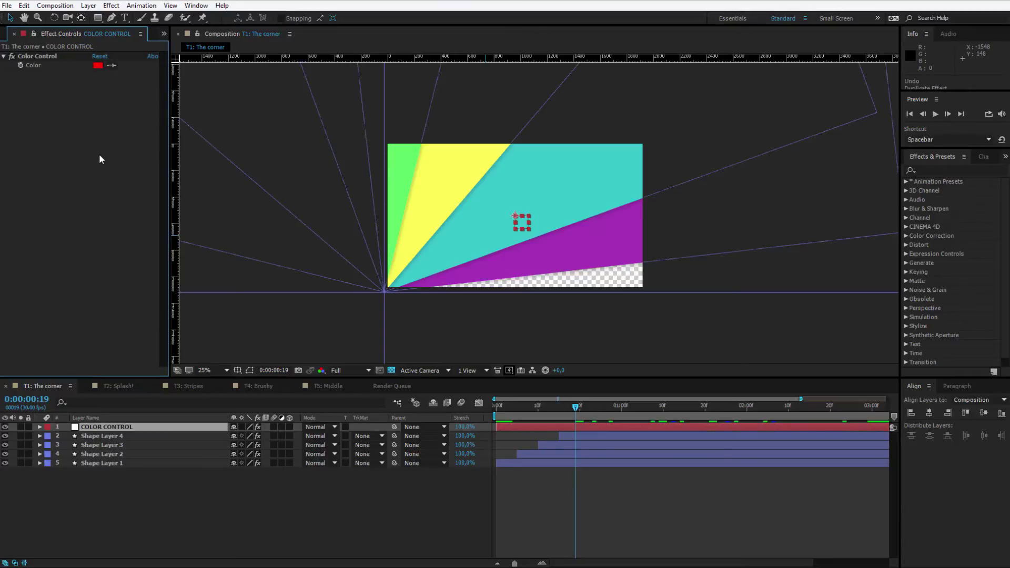
click(43, 55)
key(ctrl+d)
key(ctrl+d)
key(ctrl+d)
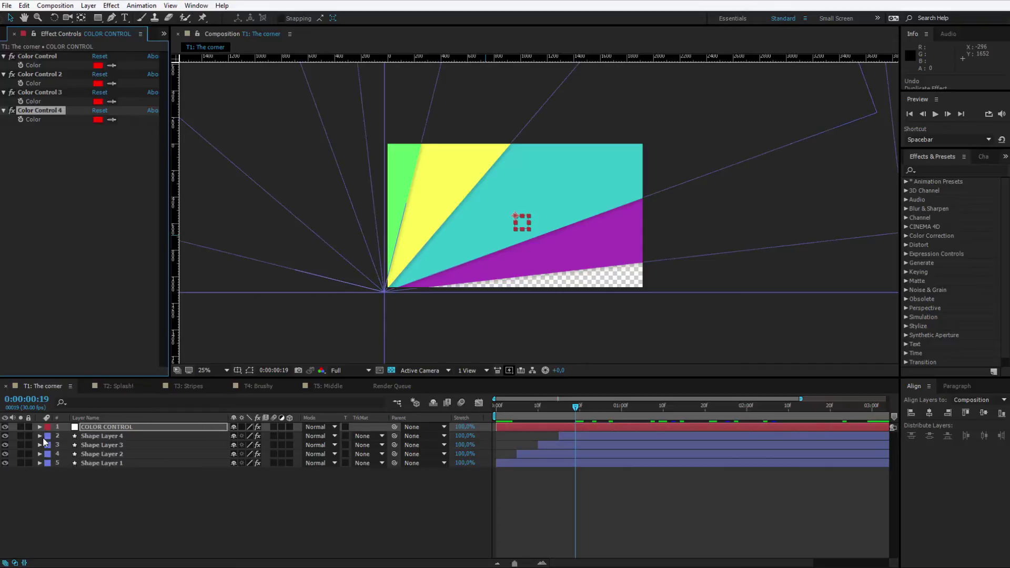
click(116, 437)
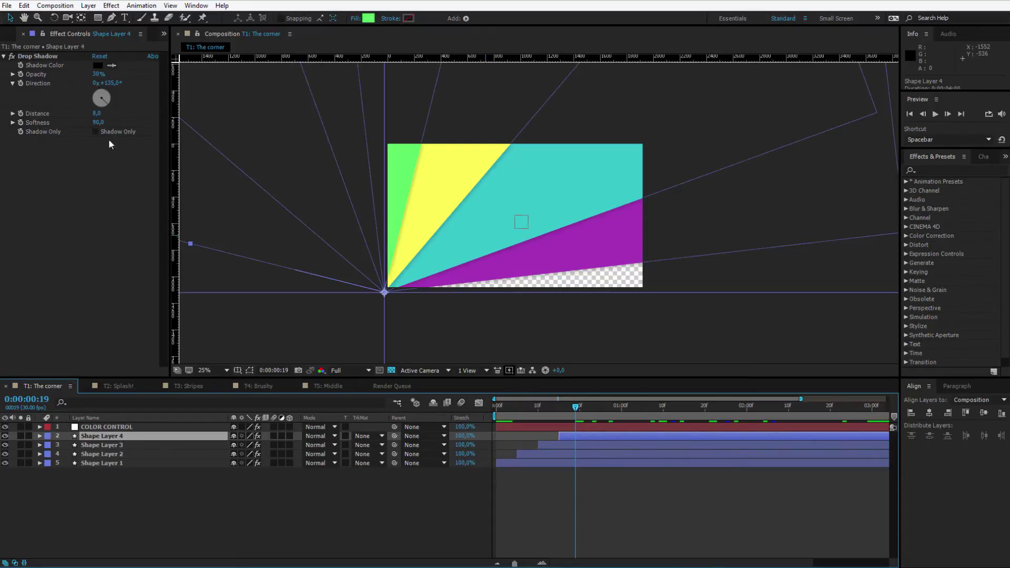
Lock Effect Controls to COLOR CONTROL, confirm it stays while selecting shape layers, then show Project
click(133, 428)
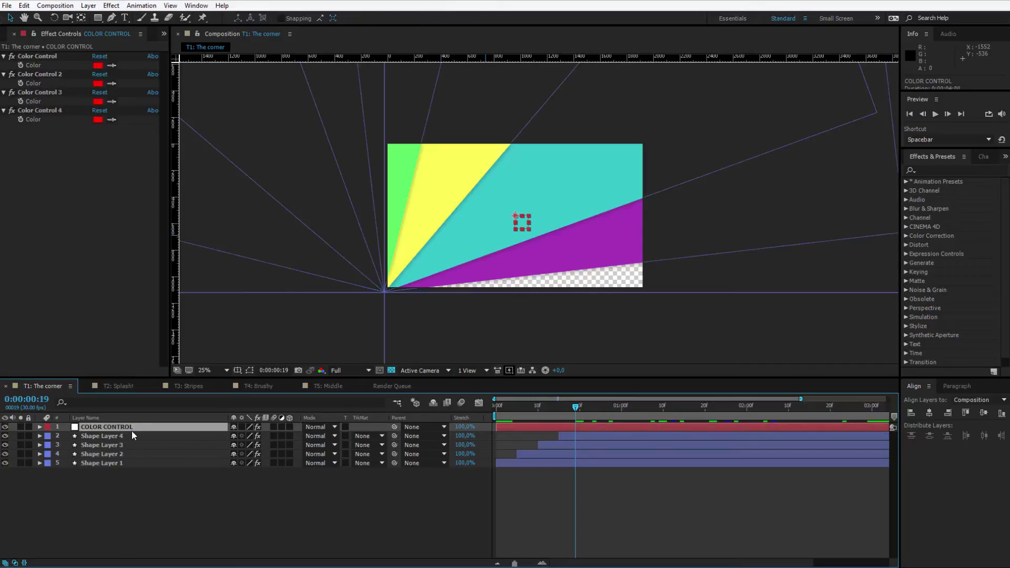
click(34, 35)
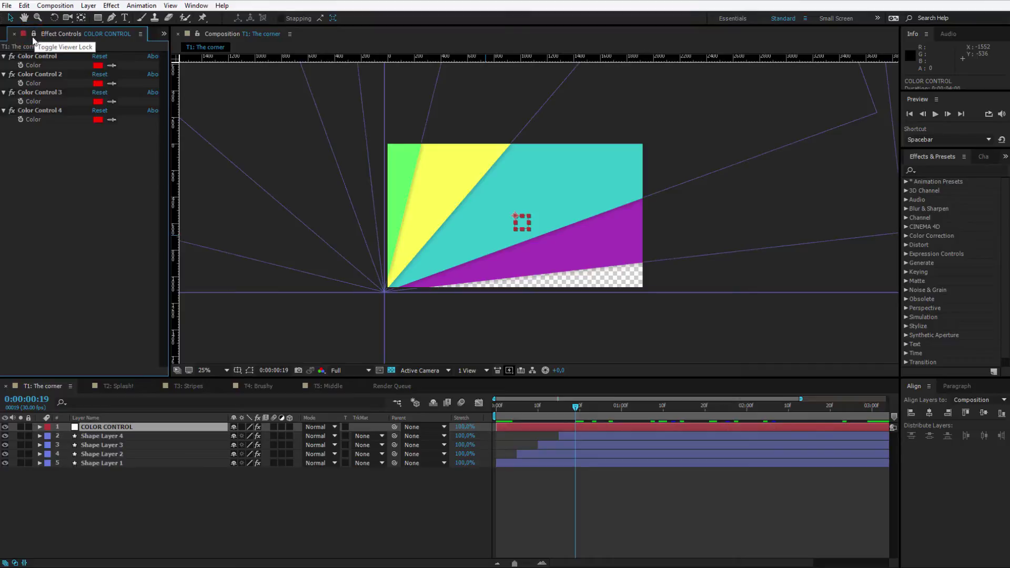
click(98, 438)
click(97, 445)
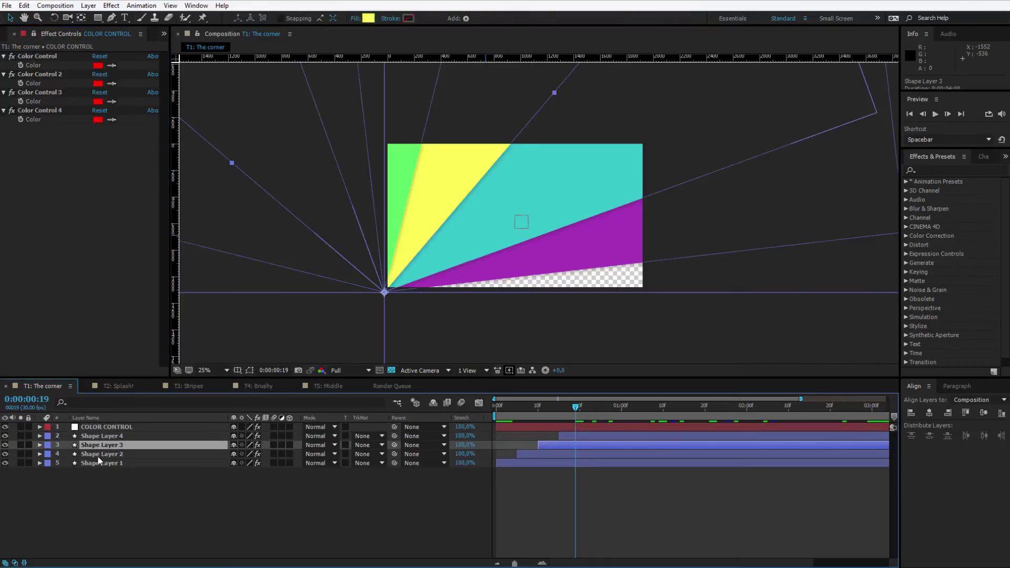
click(97, 455)
click(98, 463)
click(105, 445)
click(103, 436)
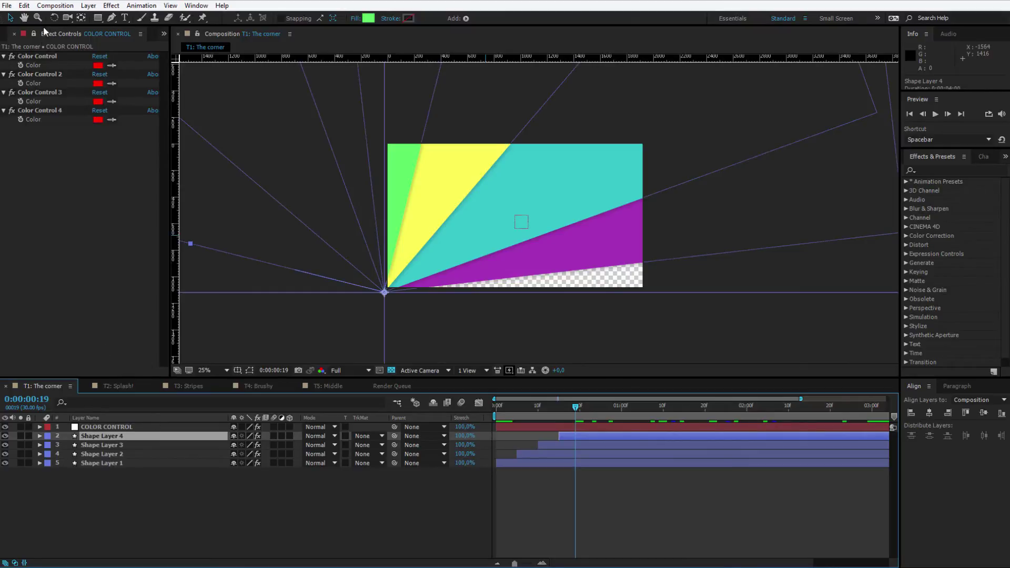
click(234, 34)
click(4, 35)
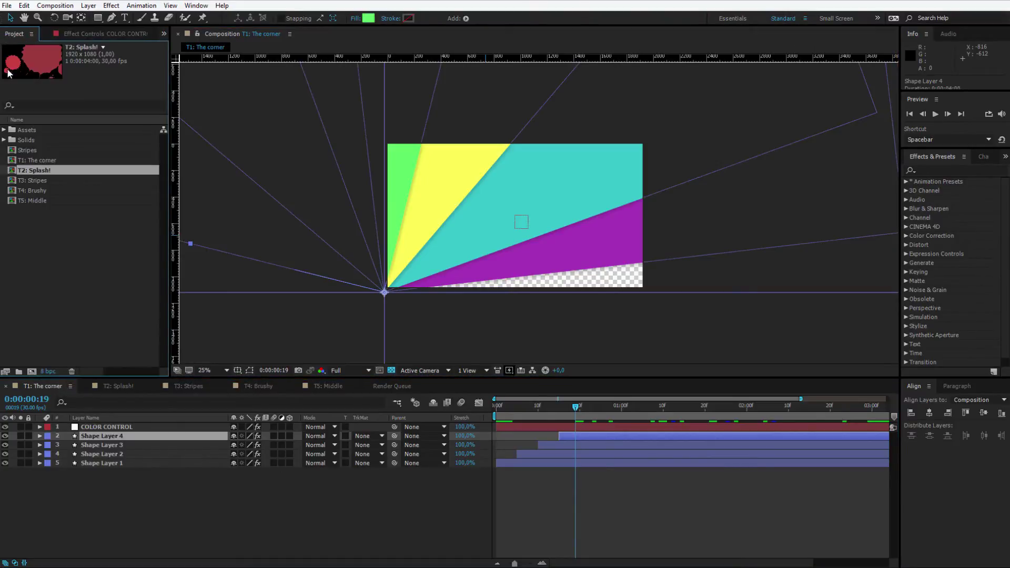
double_click(45, 171)
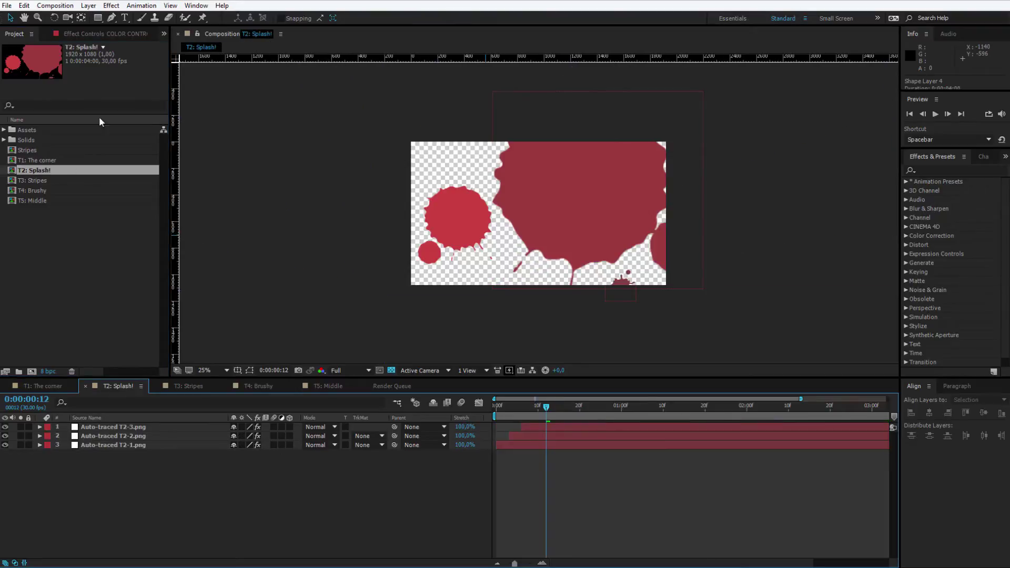
double_click(53, 180)
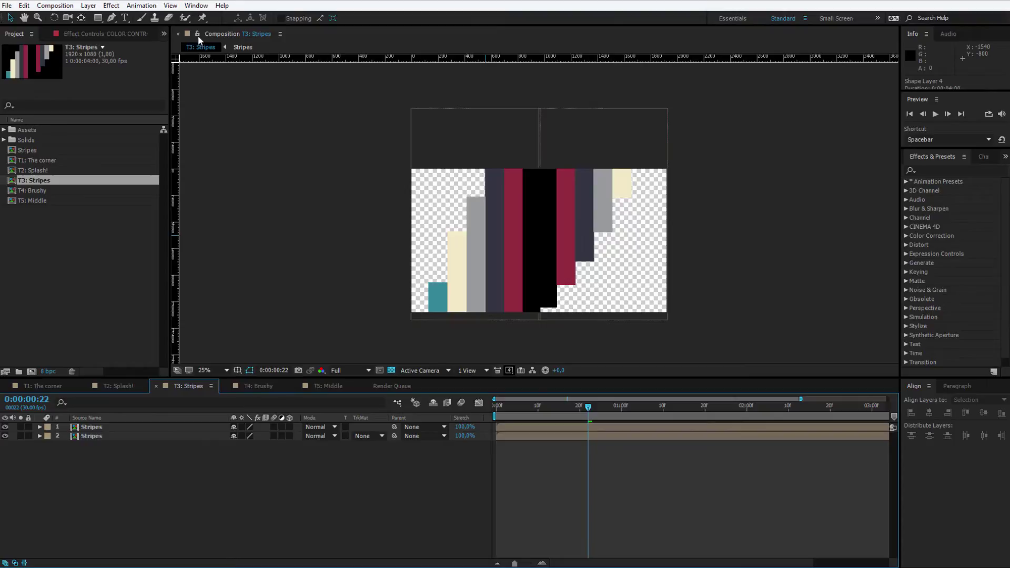
click(197, 34)
right_click(199, 64)
double_click(46, 170)
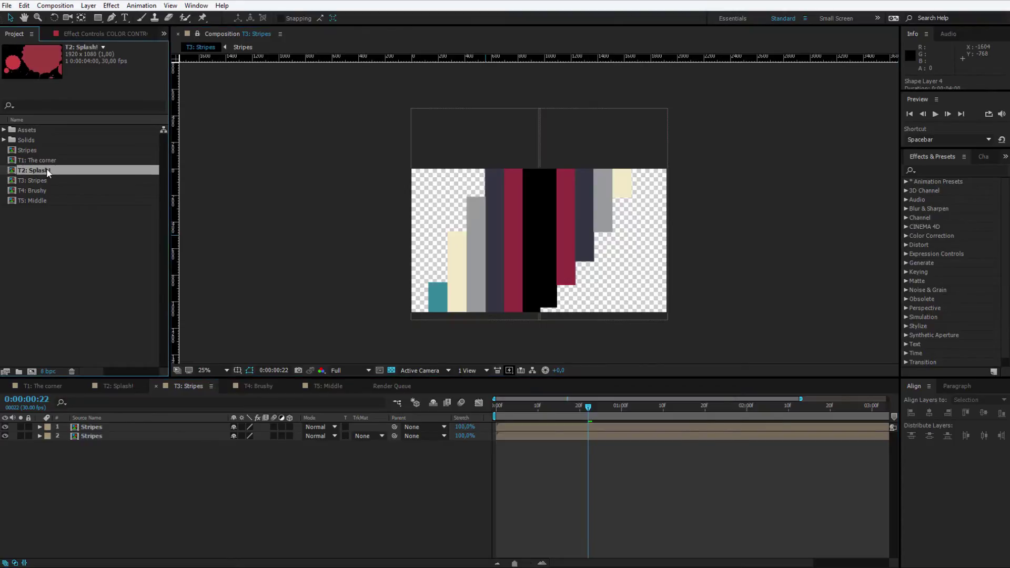
click(252, 34)
click(306, 34)
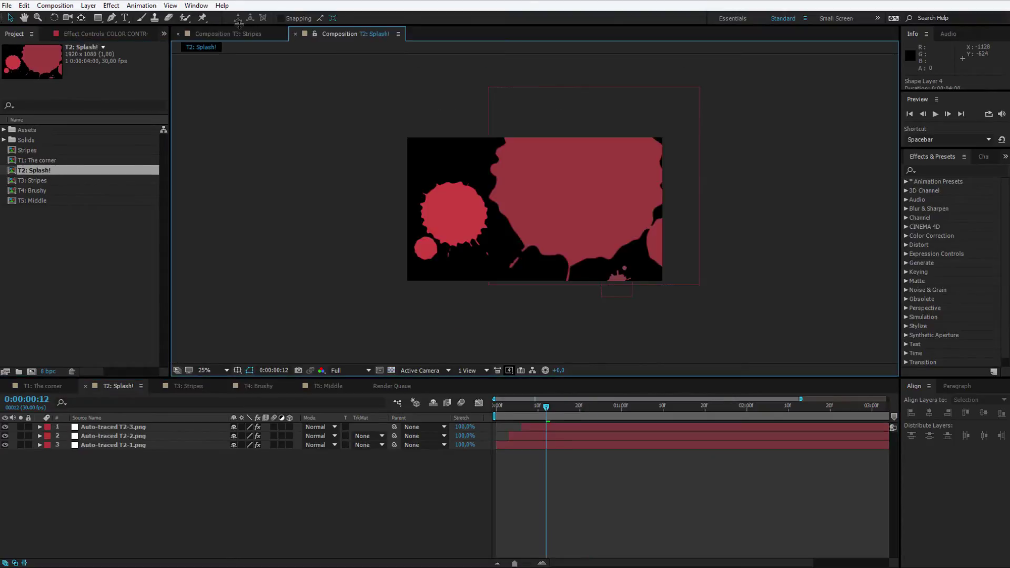
click(241, 32)
click(343, 33)
drag(343, 33, 889, 155)
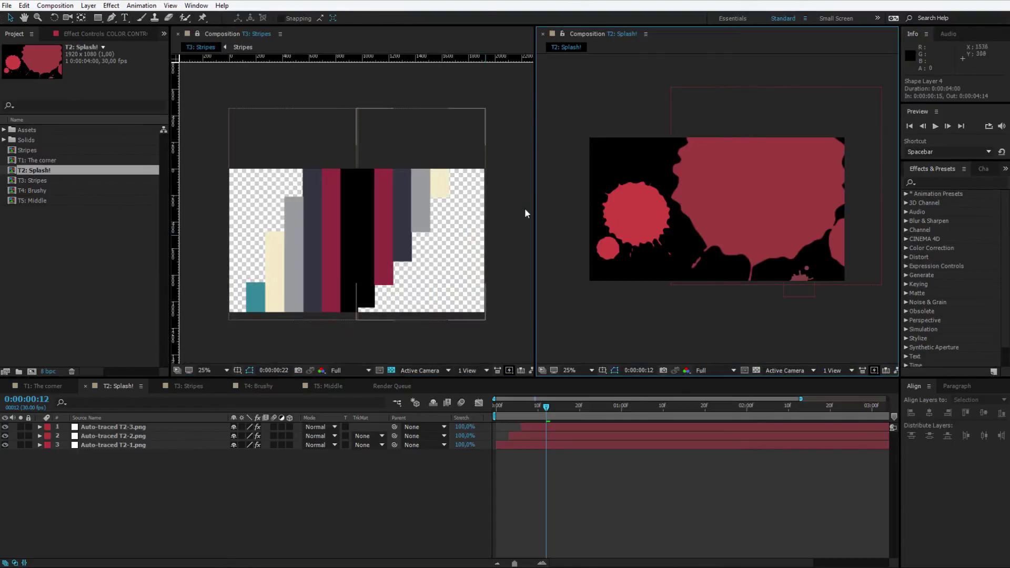
click(543, 33)
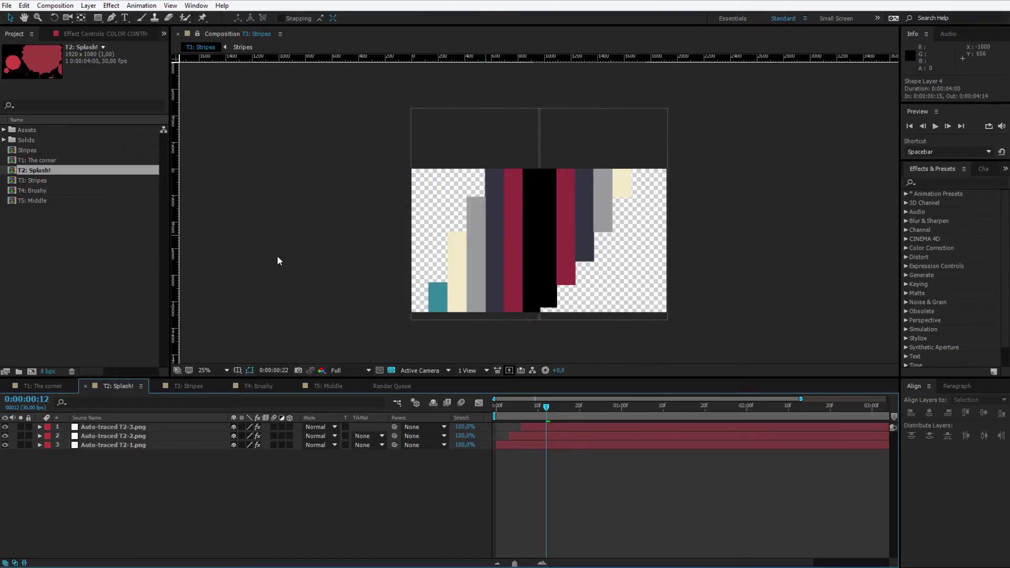
click(42, 386)
click(14, 34)
double_click(37, 161)
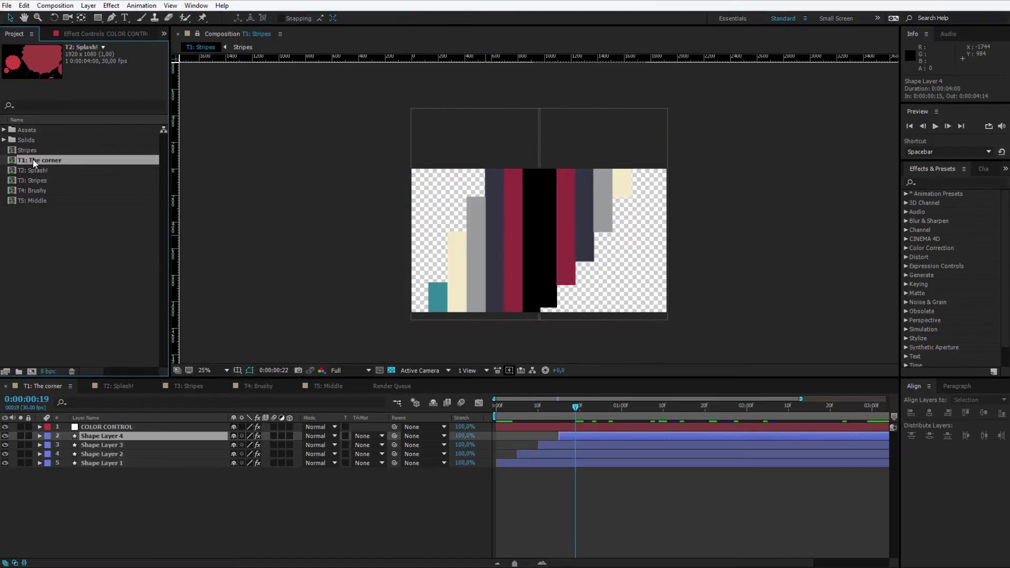
click(205, 35)
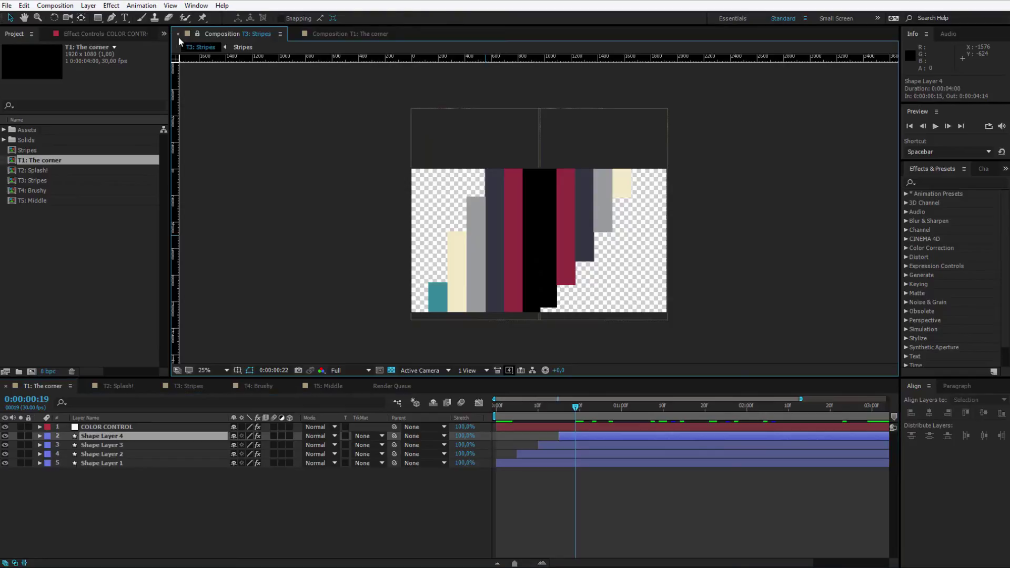
click(178, 34)
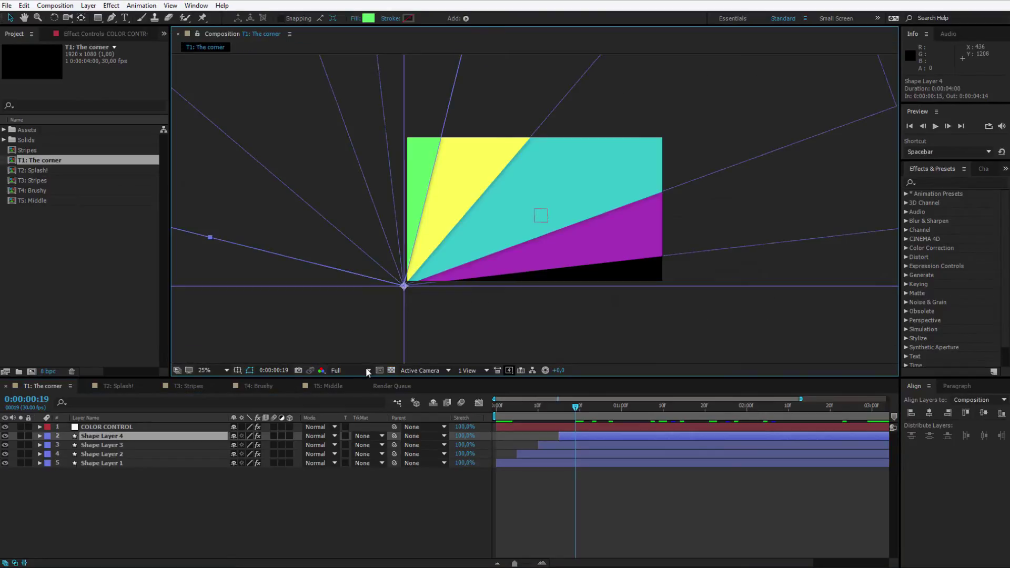
Show COLOR CONTROL's Effect Controls and reveal Shape Layer 4's Fill 1 Color, then collapse it
click(120, 425)
click(102, 34)
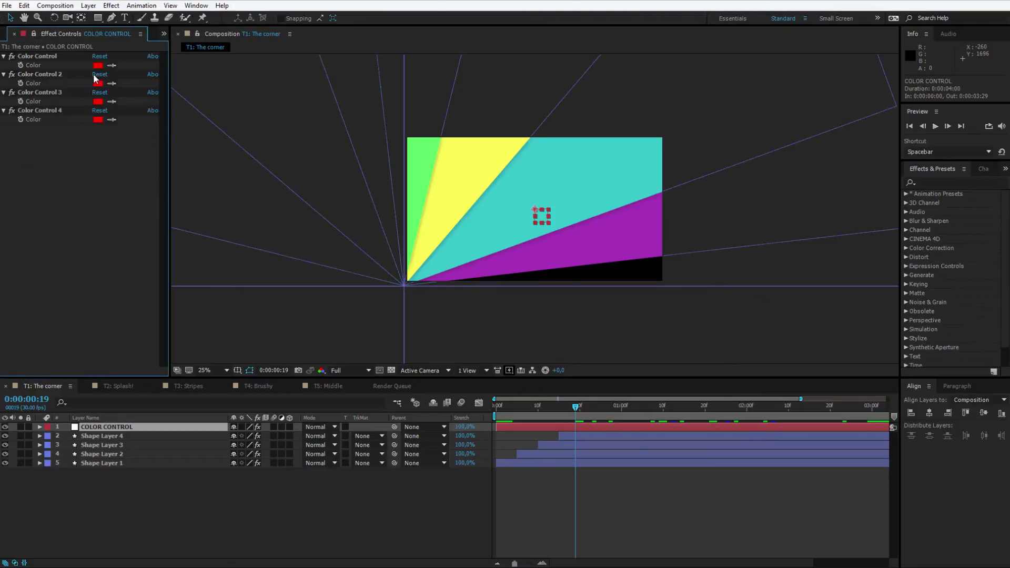
click(126, 436)
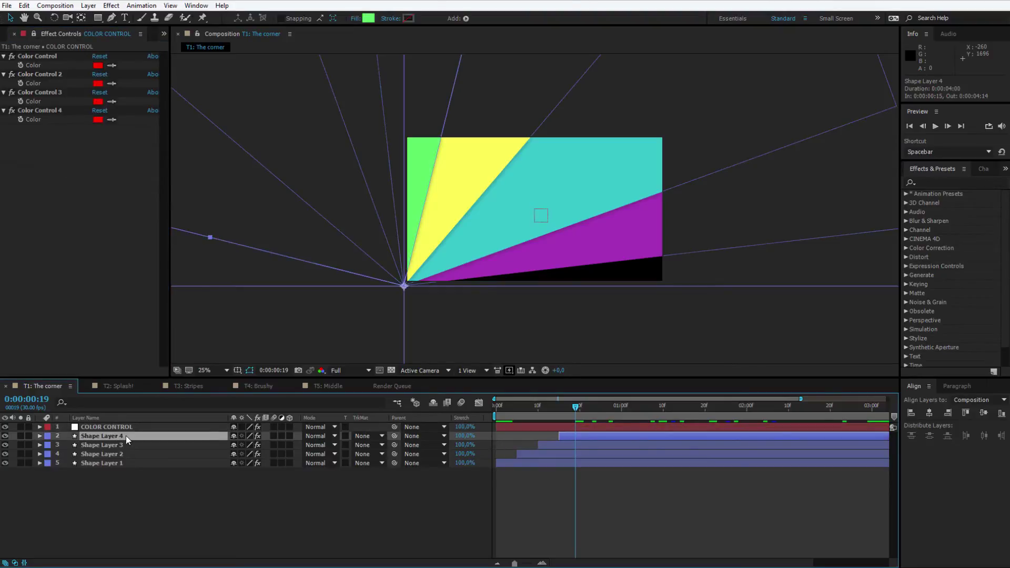
click(40, 436)
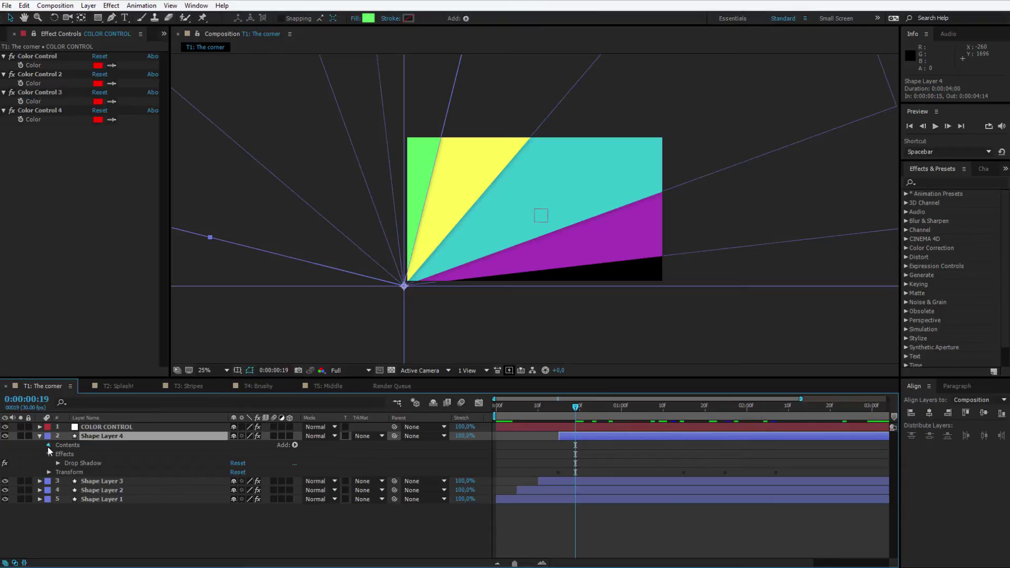
click(48, 445)
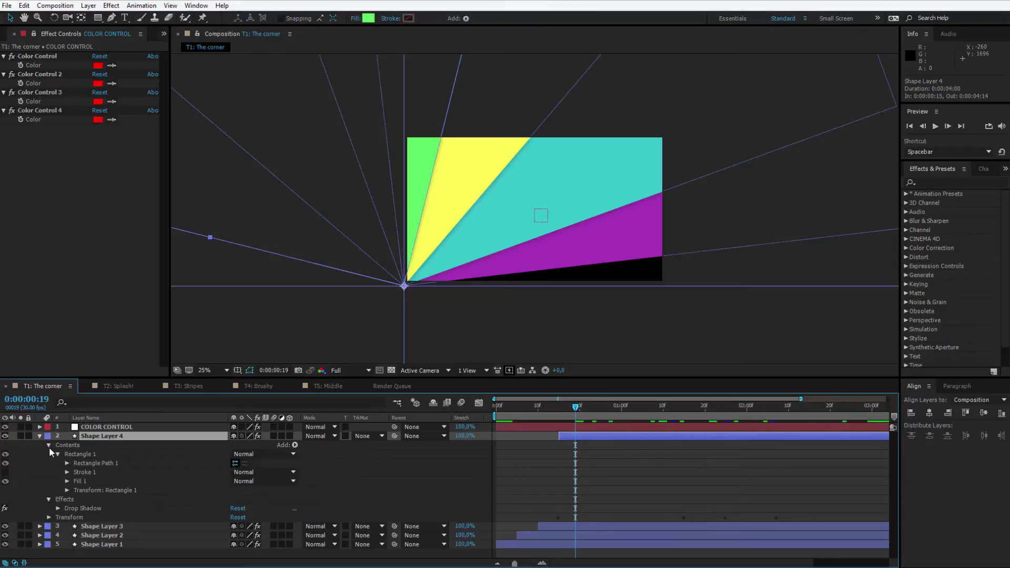
click(68, 482)
click(99, 508)
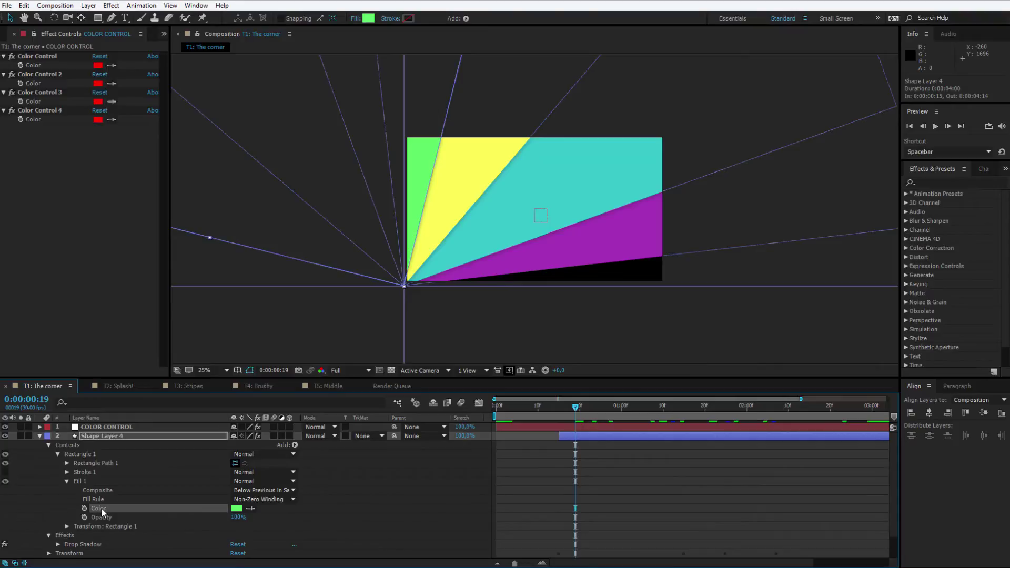
click(39, 436)
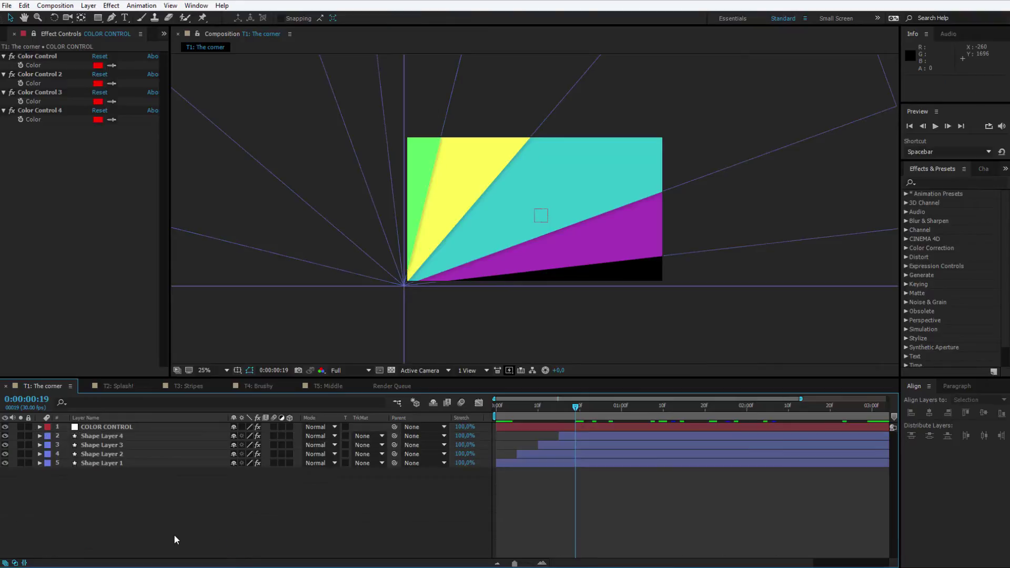
Select all four shape layers and filter the timeline by 'color'
click(173, 535)
drag(107, 472, 98, 432)
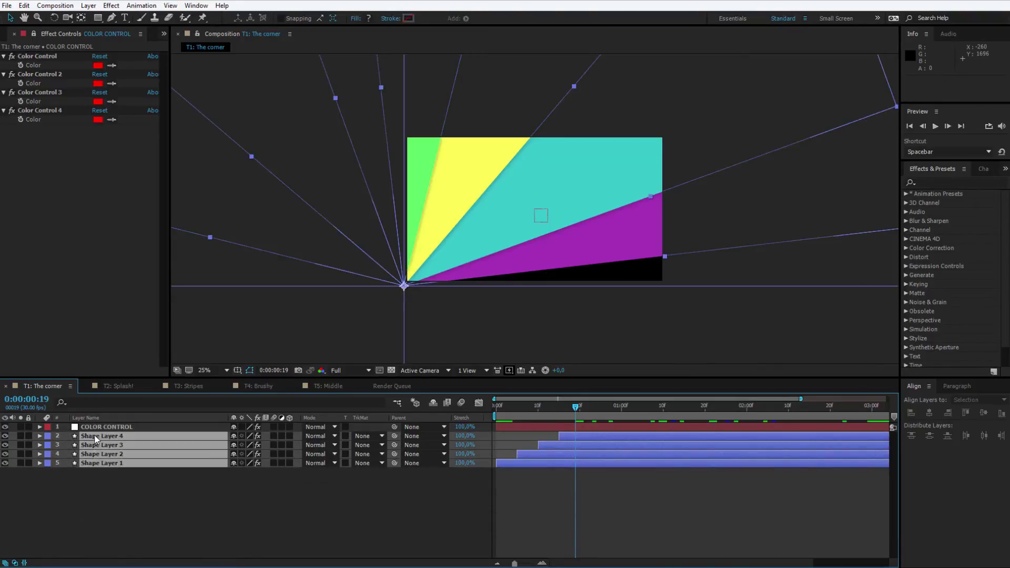
click(116, 403)
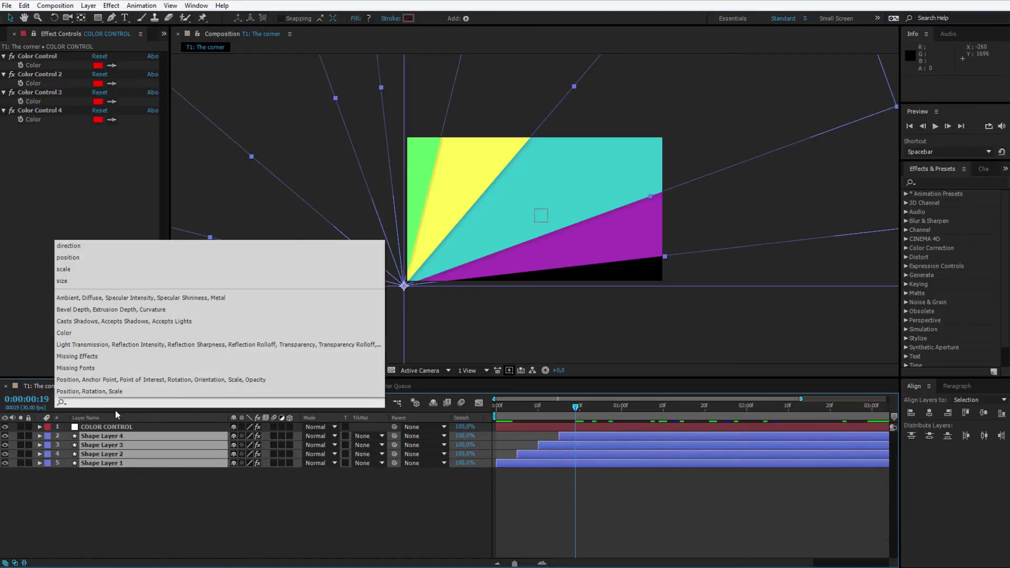
text(color)
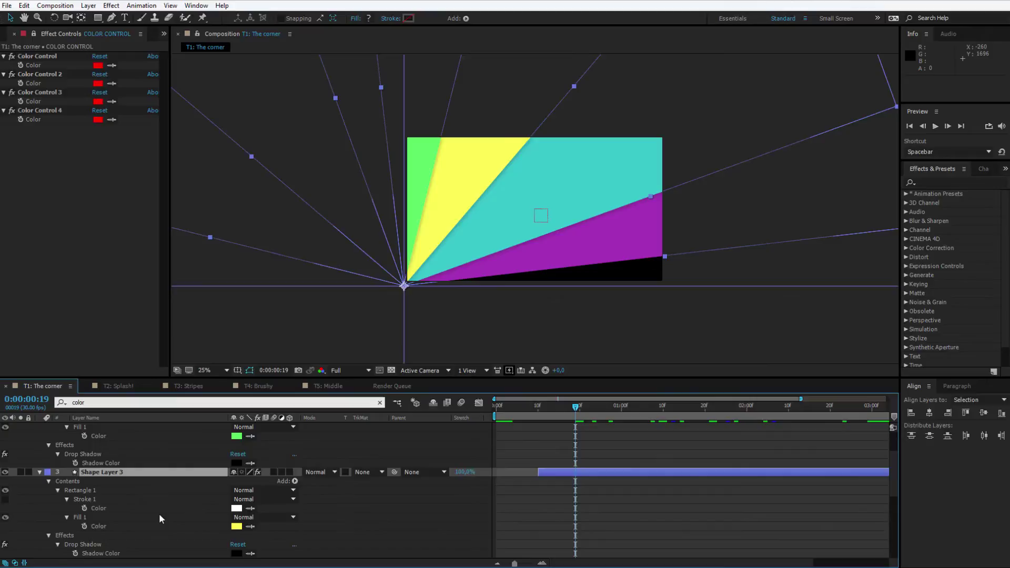
scroll(158, 513, down, 5)
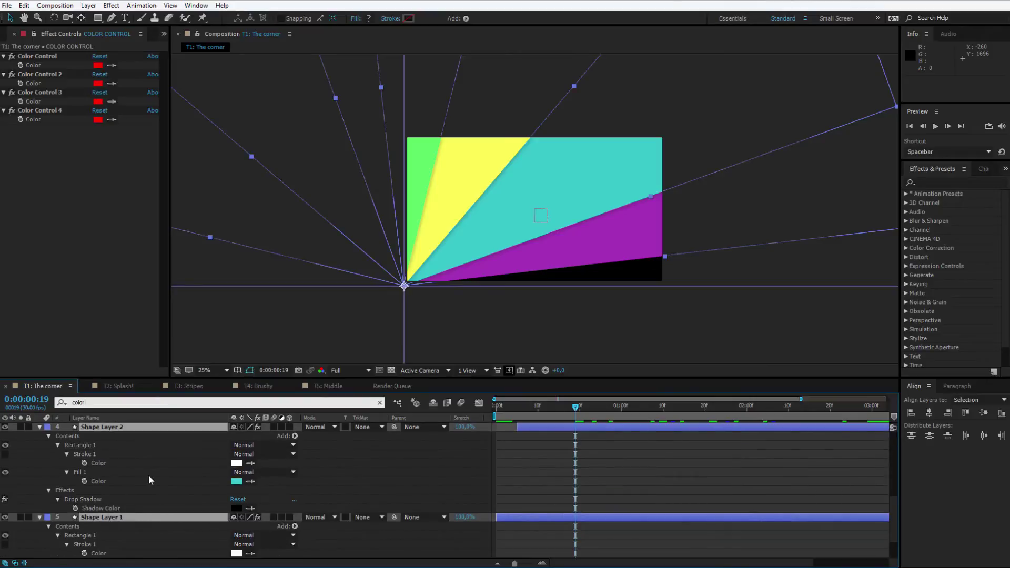
scroll(148, 474, up, 5)
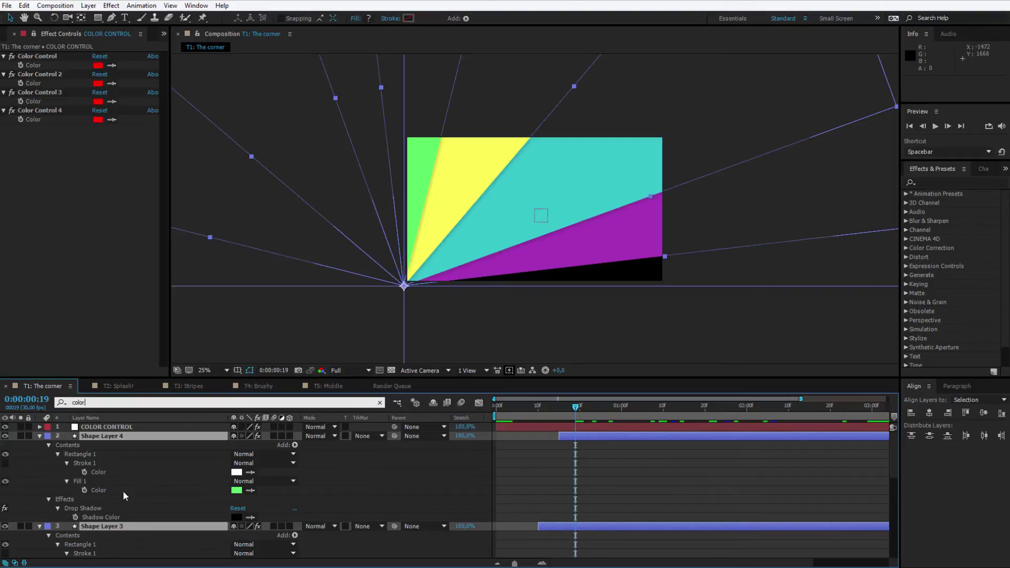
Pick-whip Shape Layer 4's Fill 1 Color expression to the Color Control effect
click(107, 490)
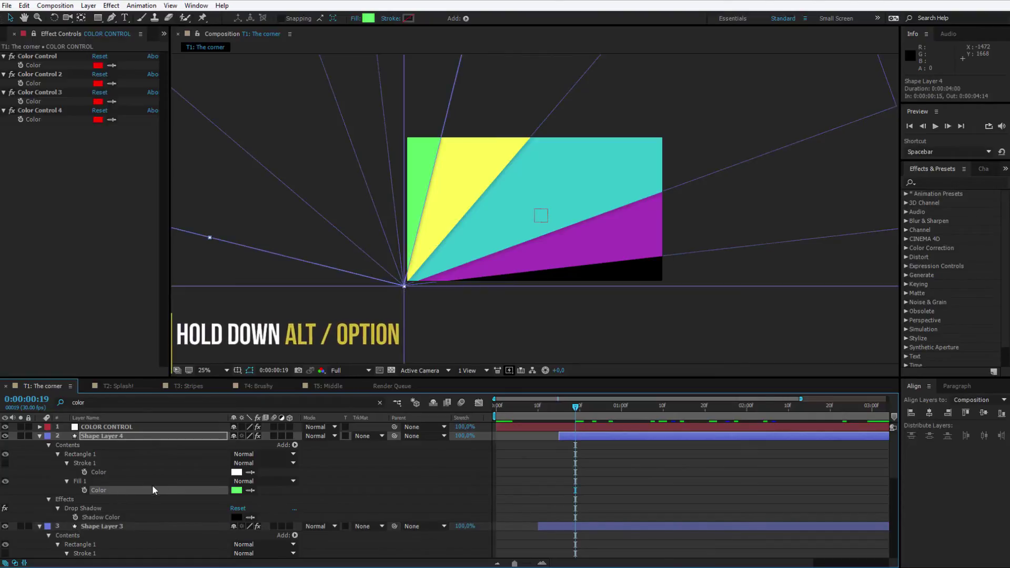
alt+click(84, 490)
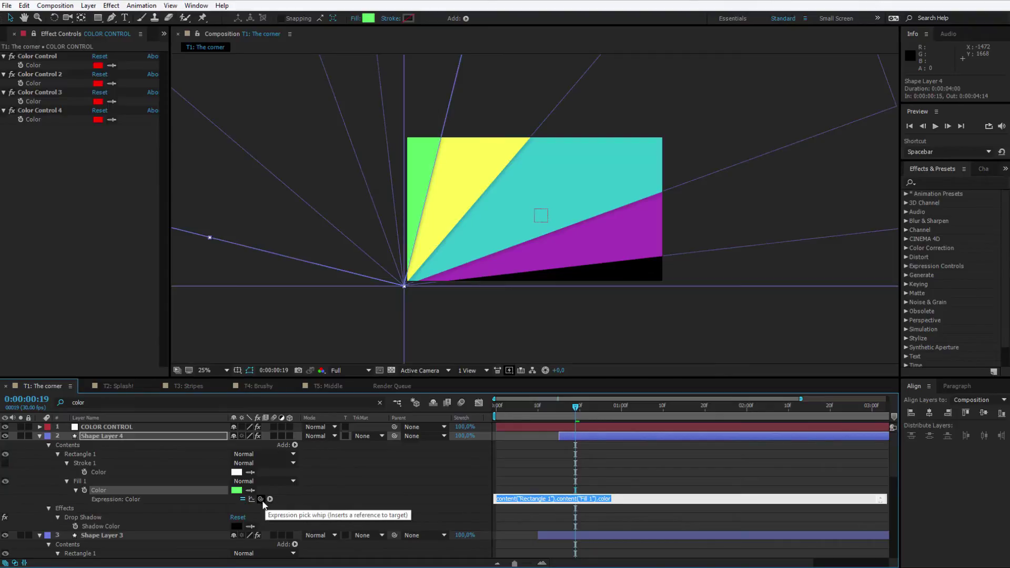
drag(261, 499, 33, 66)
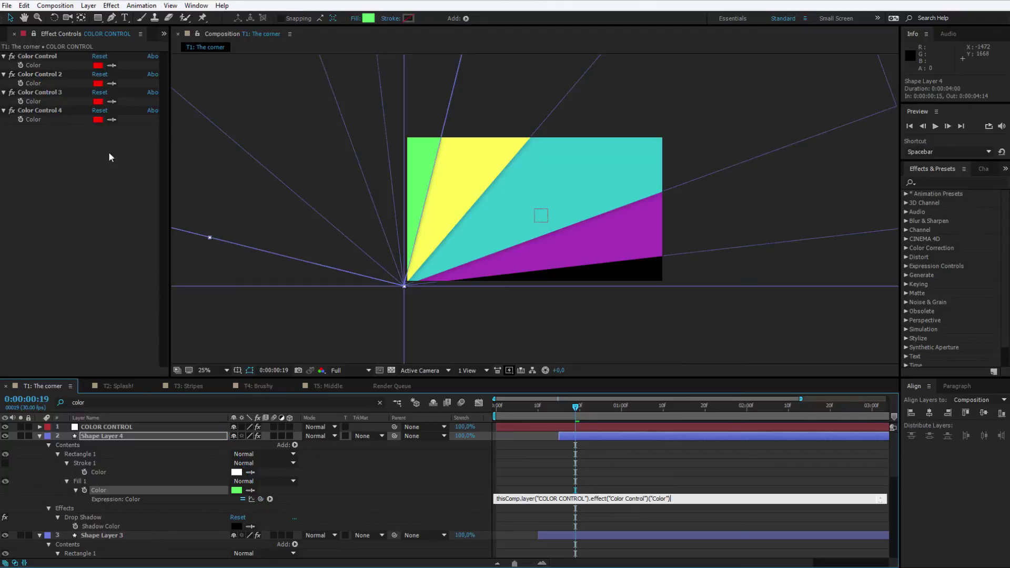
click(545, 481)
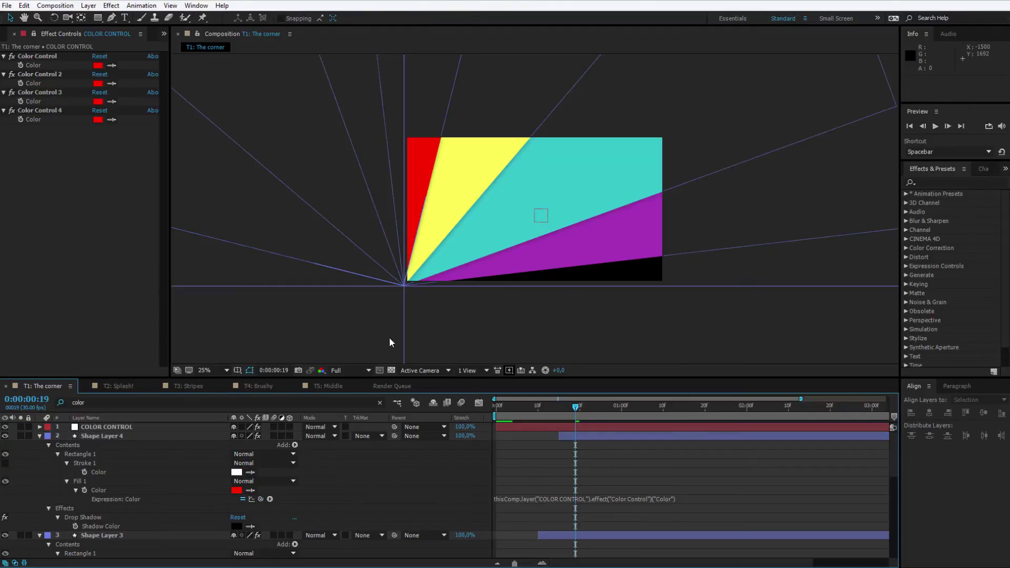
Preview Color Control as dark green 283C35, then cancel to keep red
click(98, 65)
text(283C35)
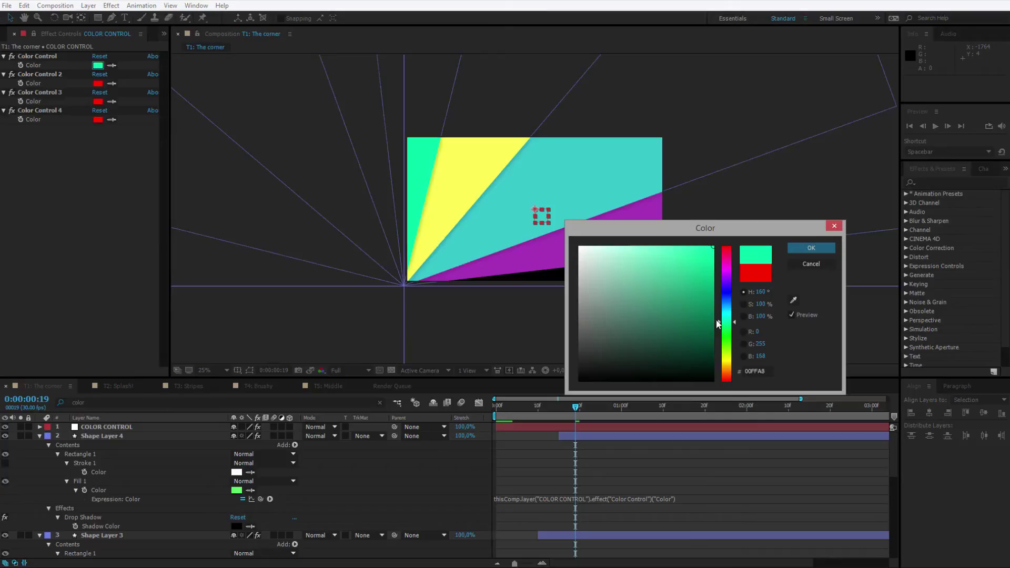
key(Tab)
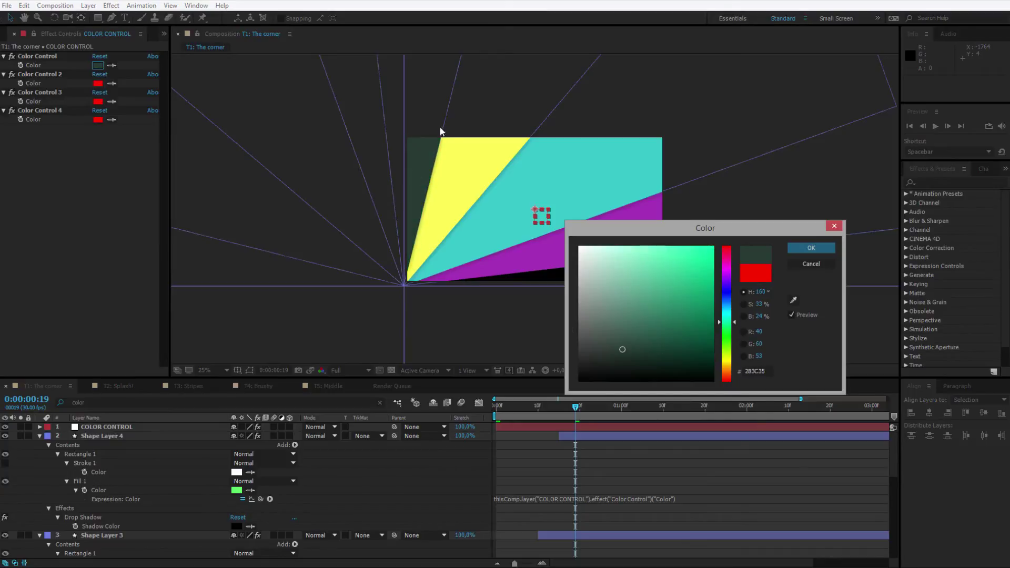
click(801, 263)
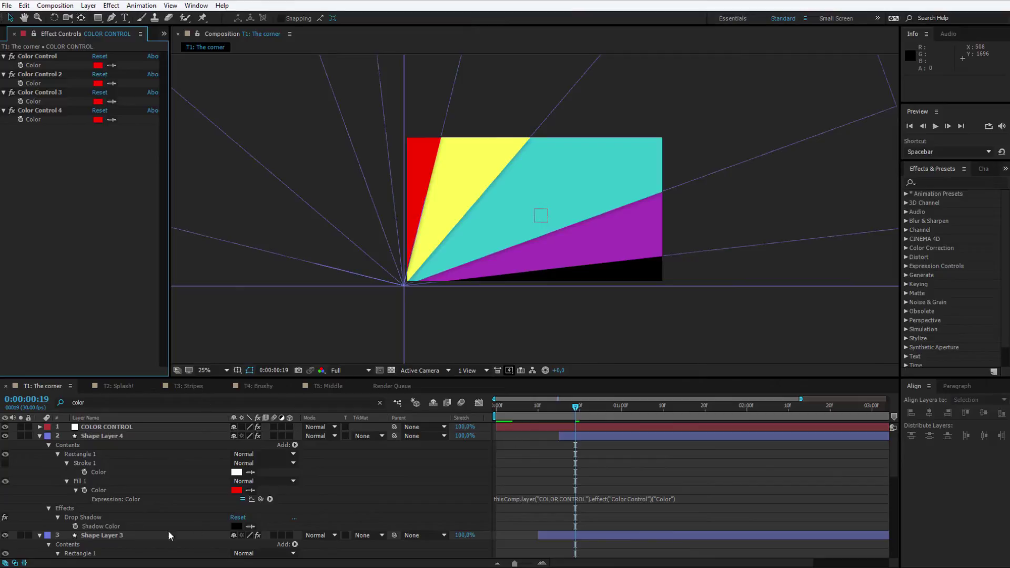
Pick-whip Shape Layer 3's Fill Color expression to Color Control 2
scroll(158, 526, down, 3)
click(128, 508)
scroll(127, 510, down, 3)
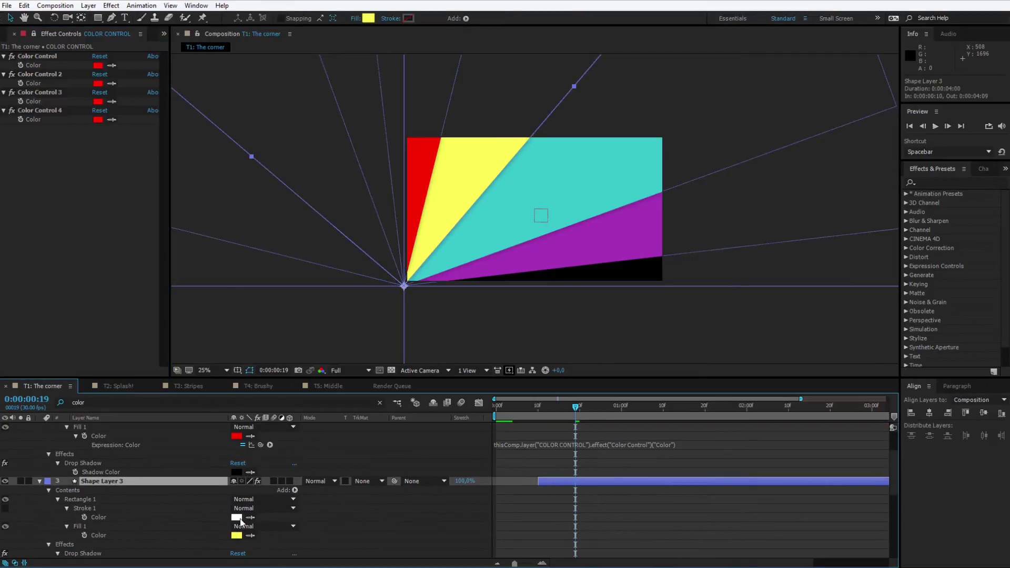
alt+click(83, 535)
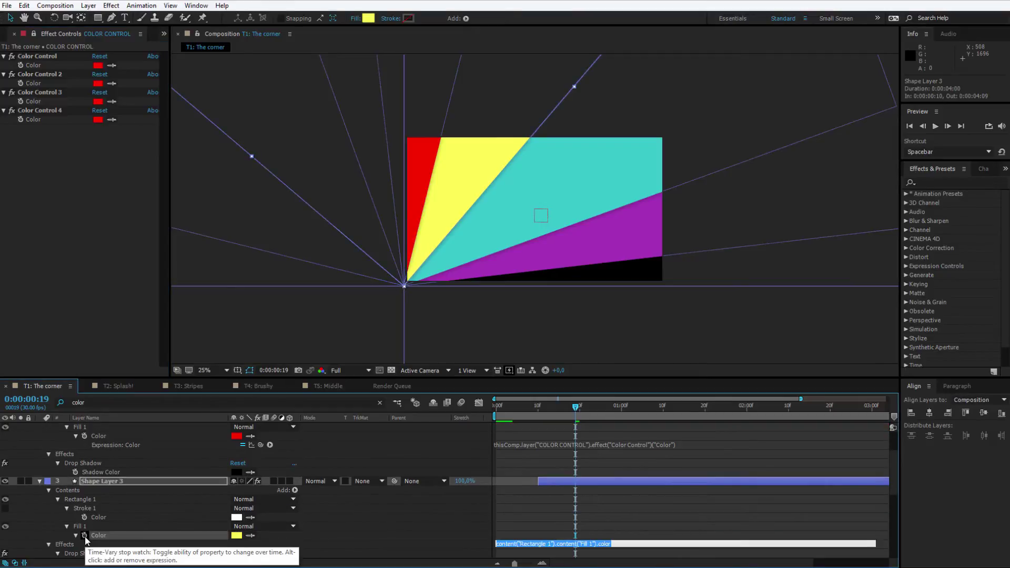
drag(270, 544, 62, 78)
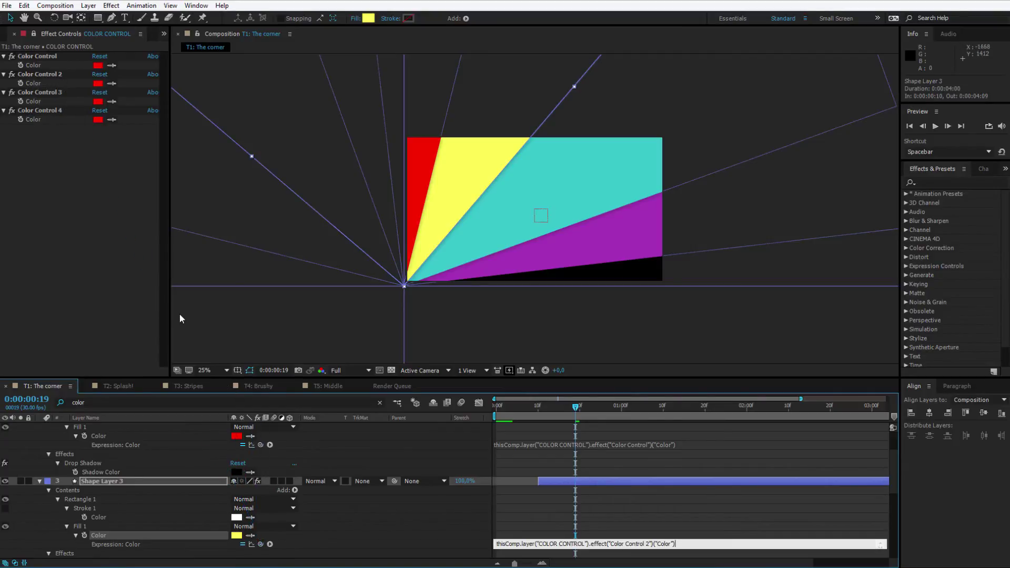
click(268, 271)
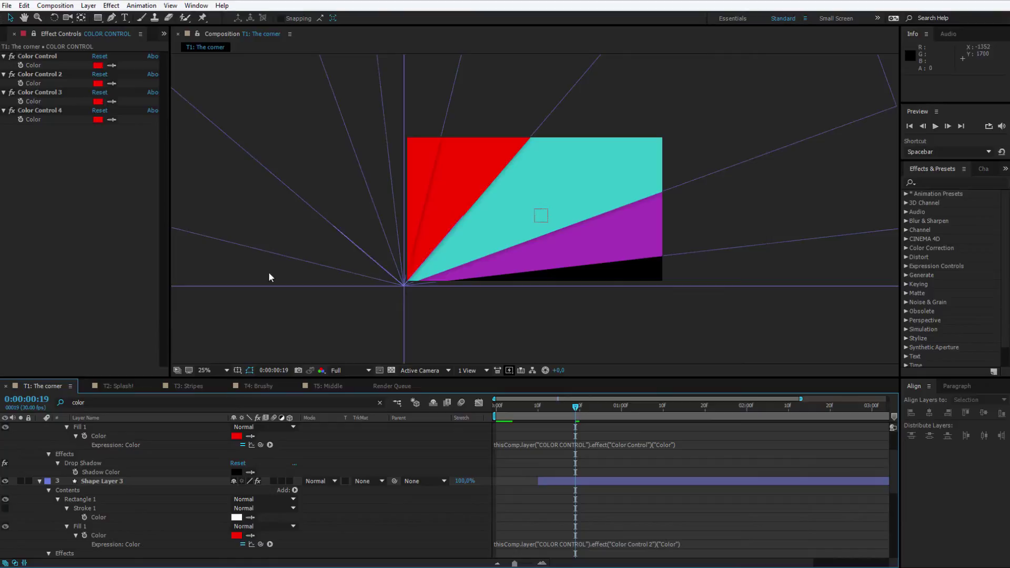
Rename the first two Color Control effects to T1: Layer 1 and T1: Layer 2
click(44, 56)
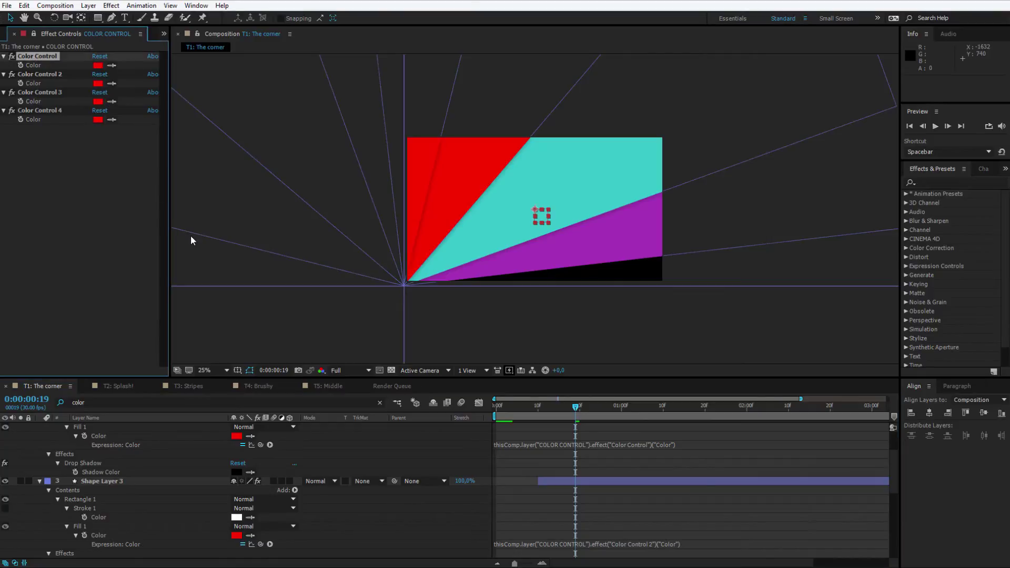
key(Return)
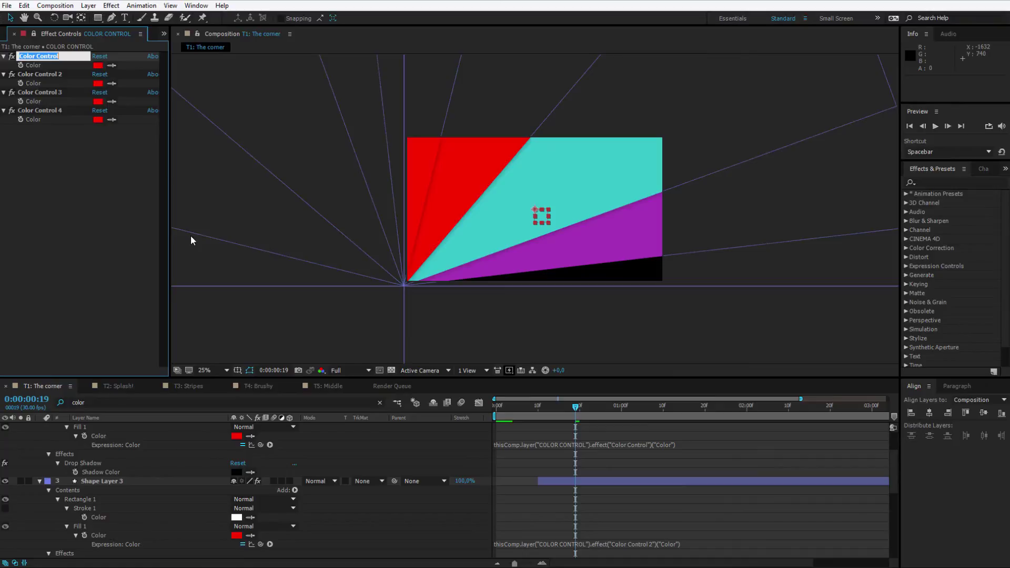
text(T1: Layer 1)
key(Return)
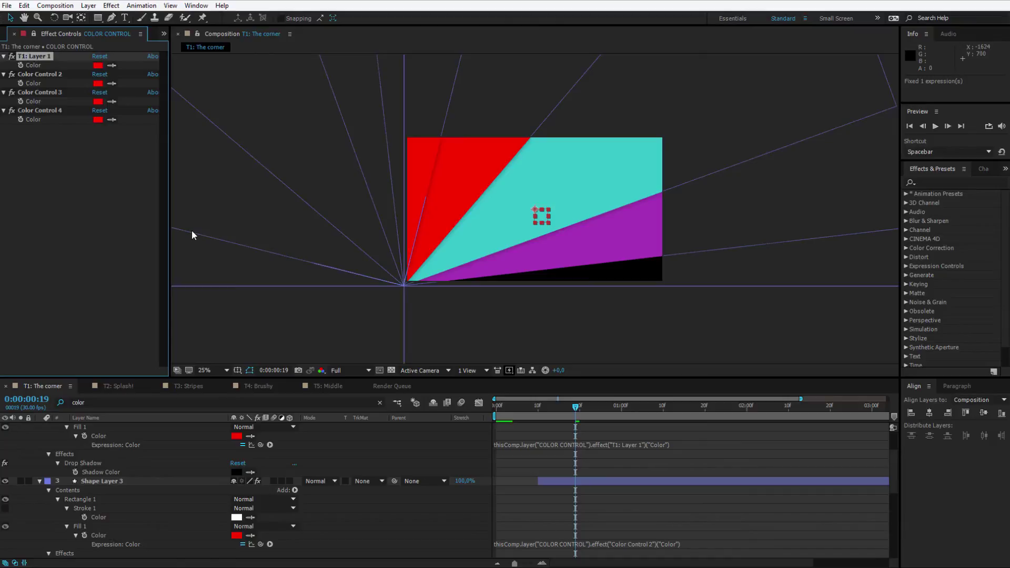
key(Return)
key(Return)
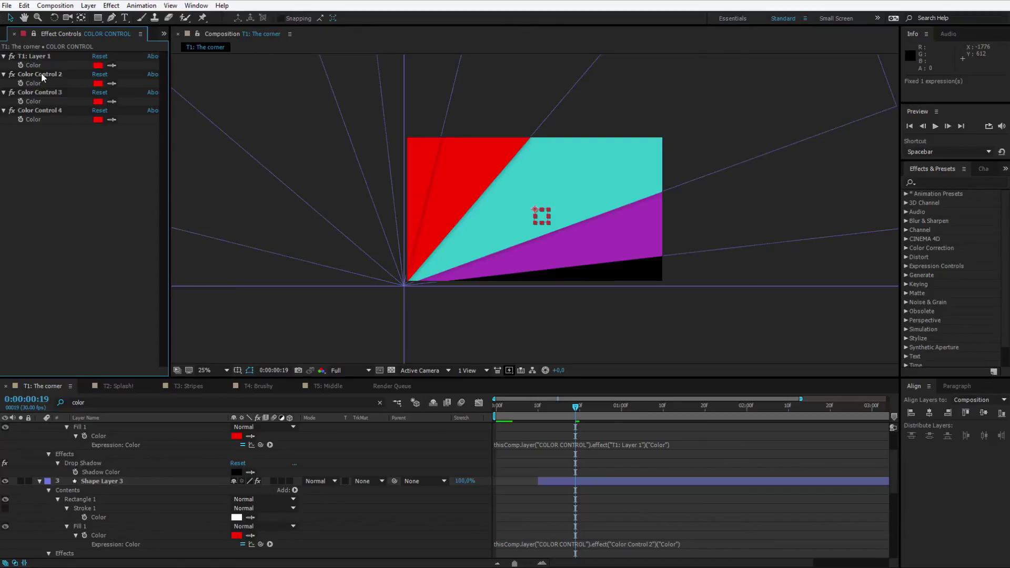
click(41, 74)
key(Return)
text(T1: Layer 2)
Rename Color Control 3 and 4 to T1: Layer 3 and T1: Layer 4
key(Return)
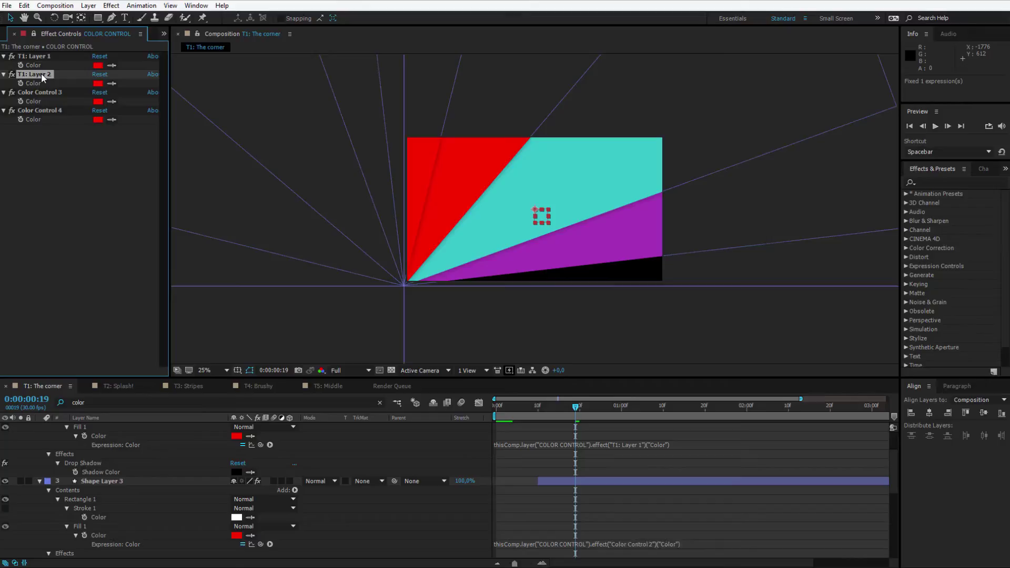
click(67, 93)
key(Return)
text(T1: Layer 3)
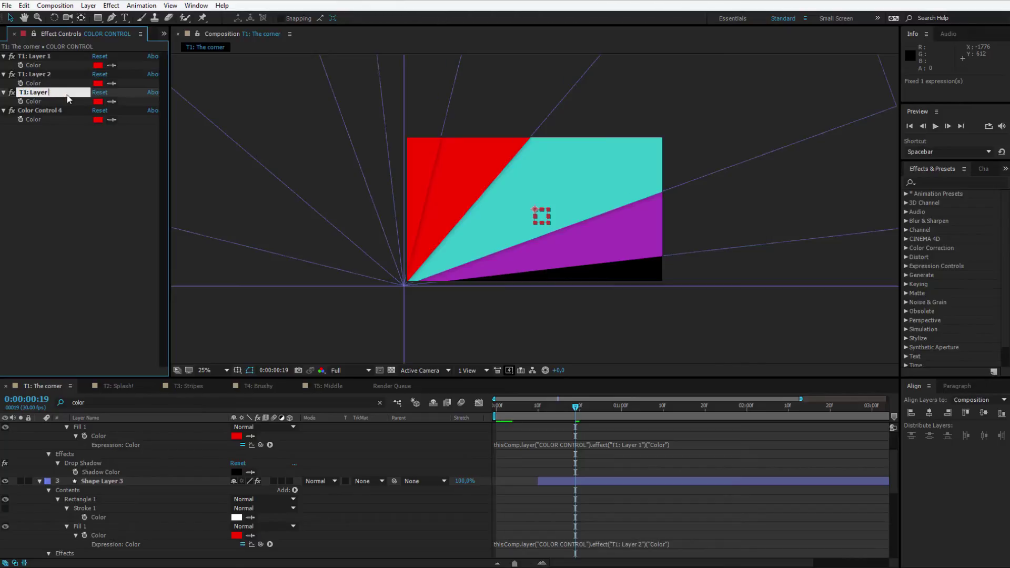
key(Return)
click(53, 110)
key(Return)
text(T1: Layer 4)
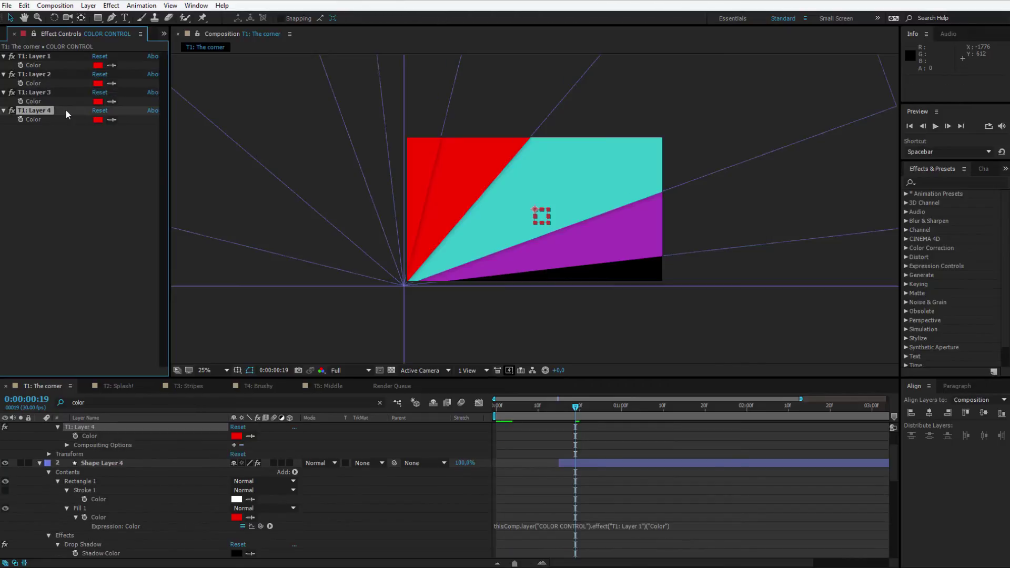
key(Return)
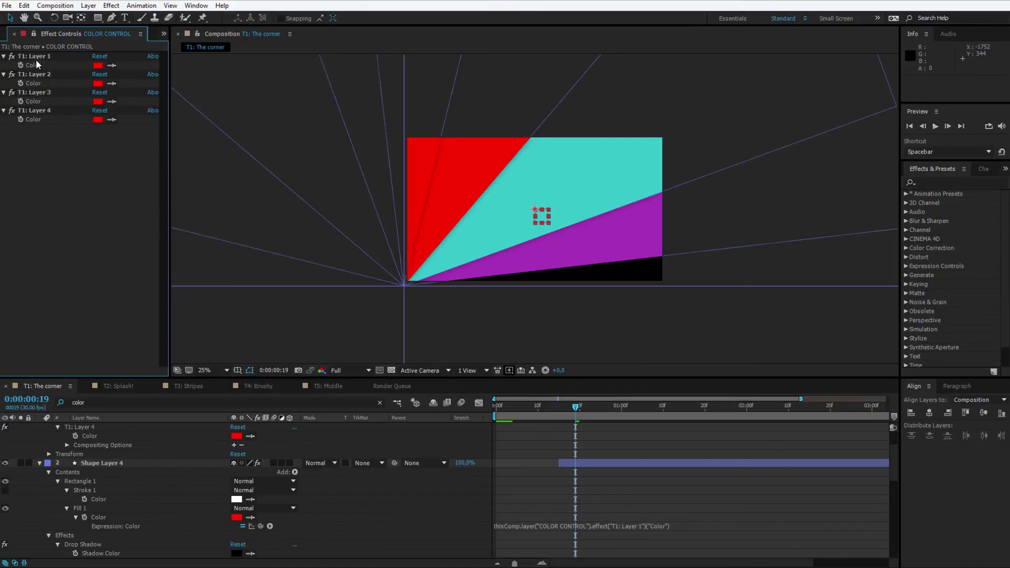
Search Effects & Presets for 'fill' and drag the Fill effect onto COLOR CONTROL
click(111, 6)
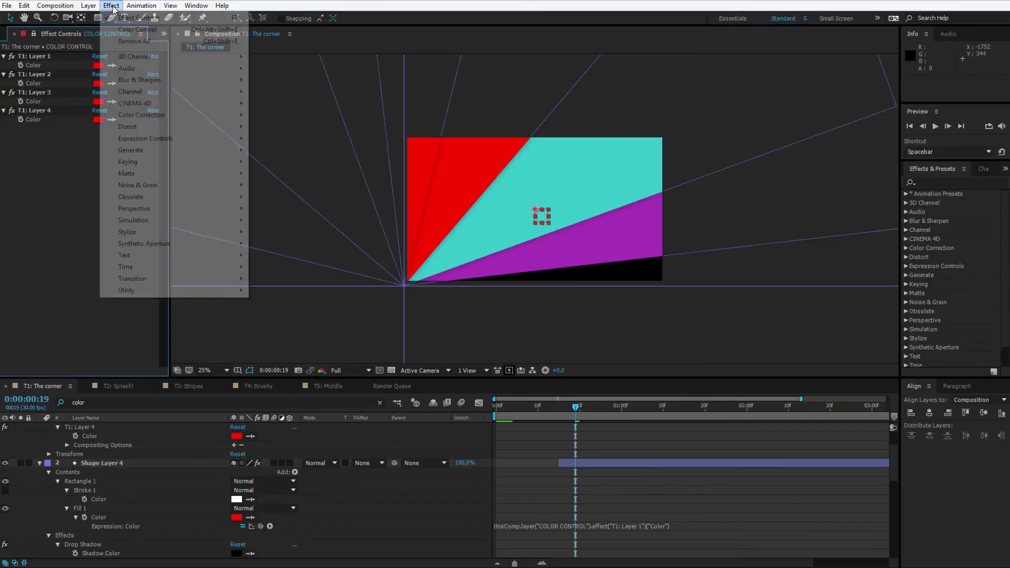
mouse_move(230, 139)
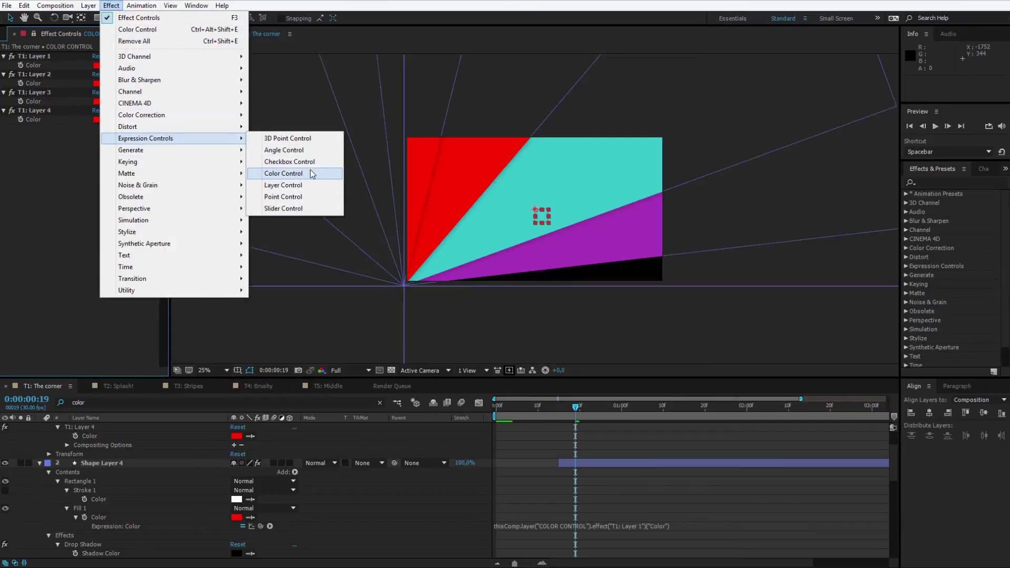
click(37, 241)
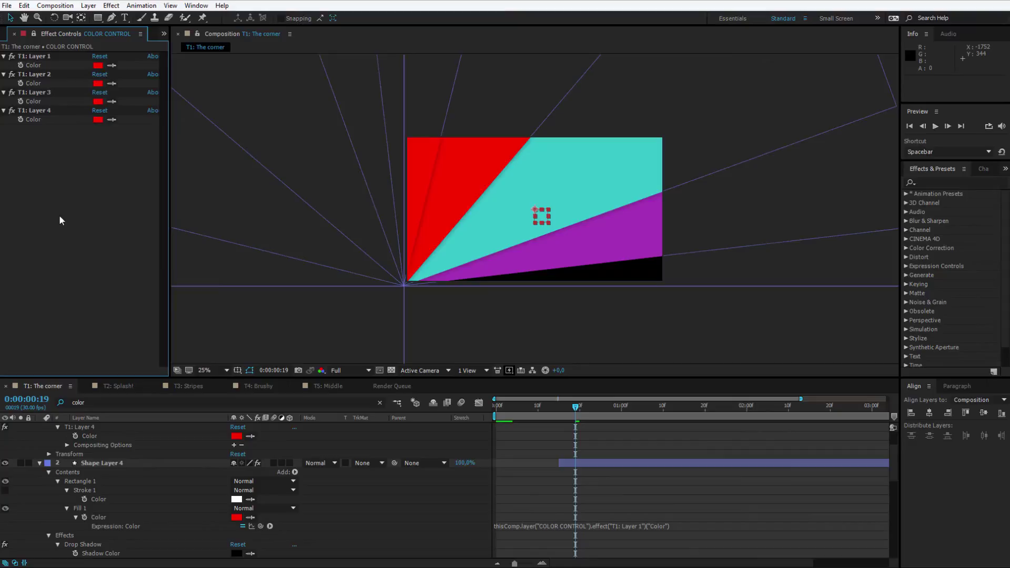
click(934, 179)
text(fill)
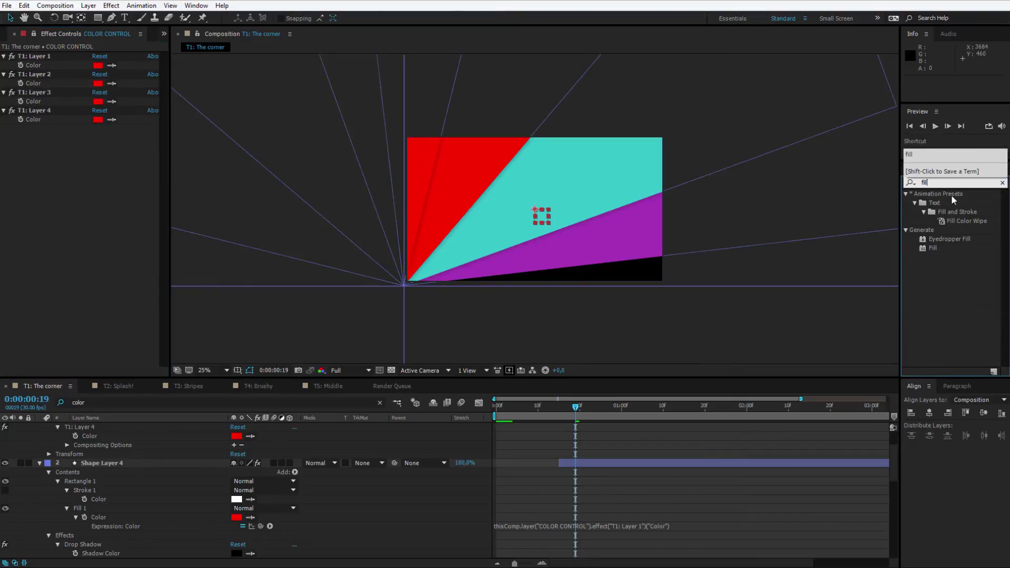
drag(934, 248, 106, 213)
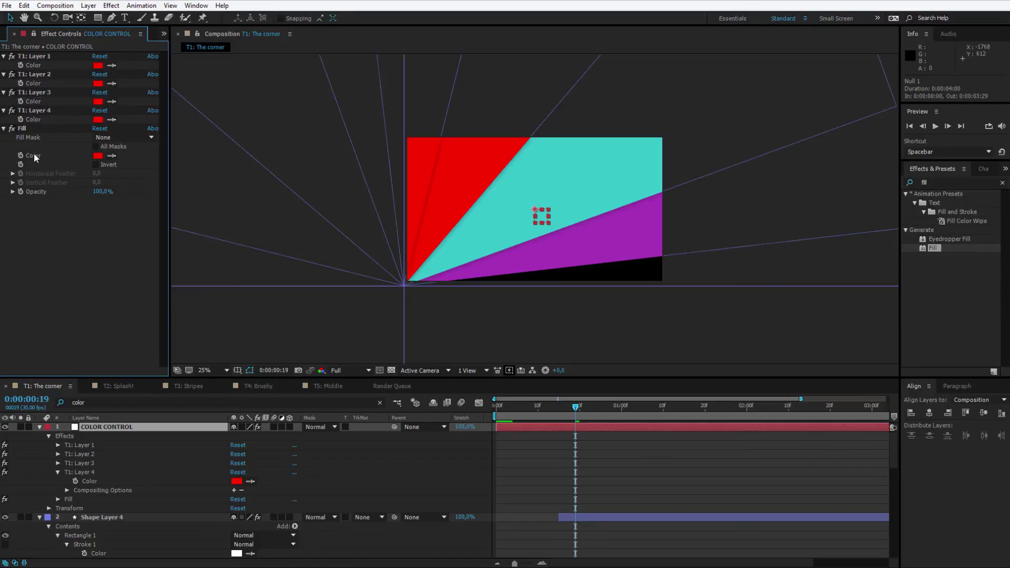
Pick-whip Shape Layer 3's Fill Color expression to the Fill effect's Color
scroll(81, 256, down, 4)
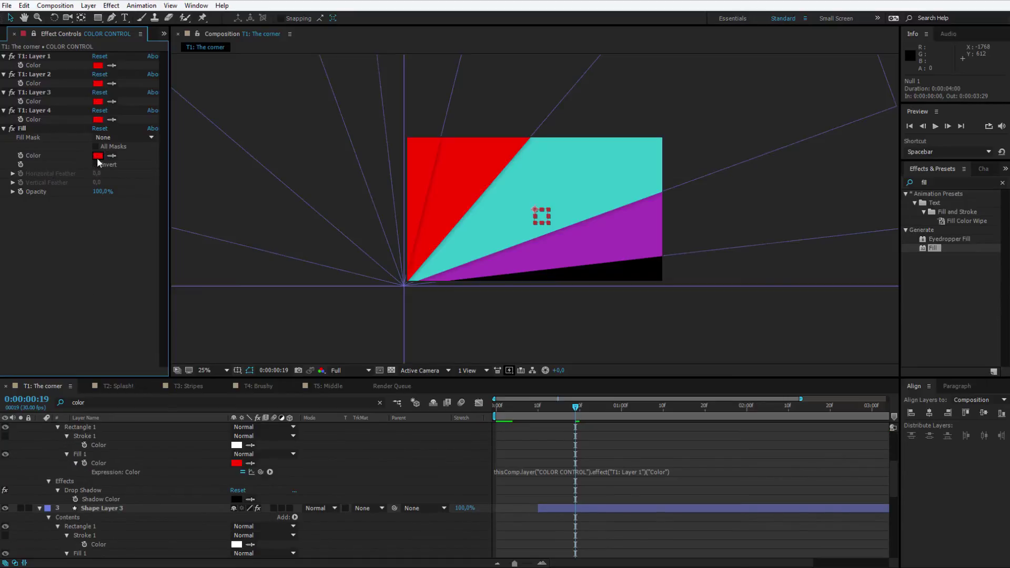
scroll(237, 520, down, 3)
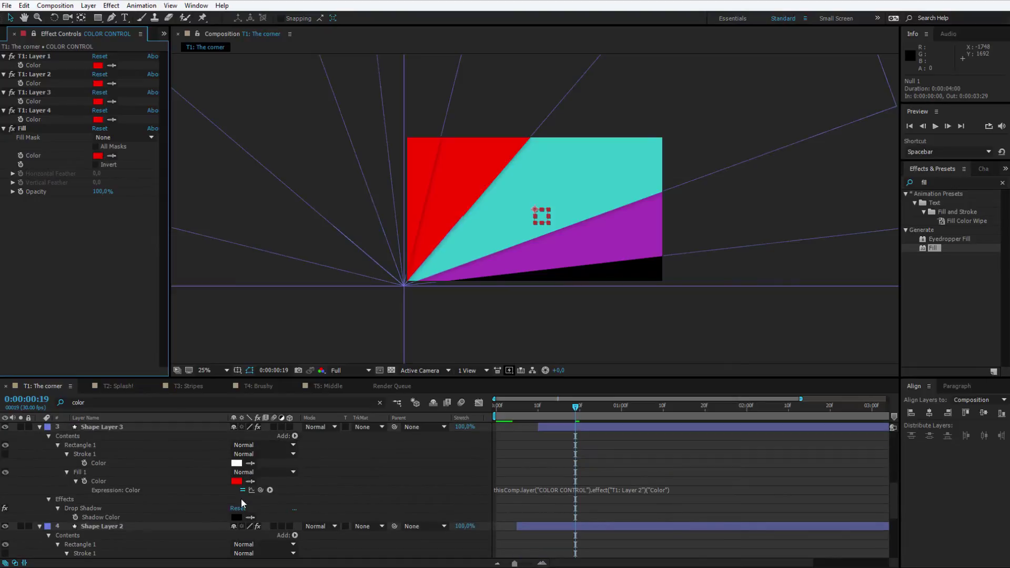
click(105, 484)
scroll(126, 487, down, 4)
click(99, 471)
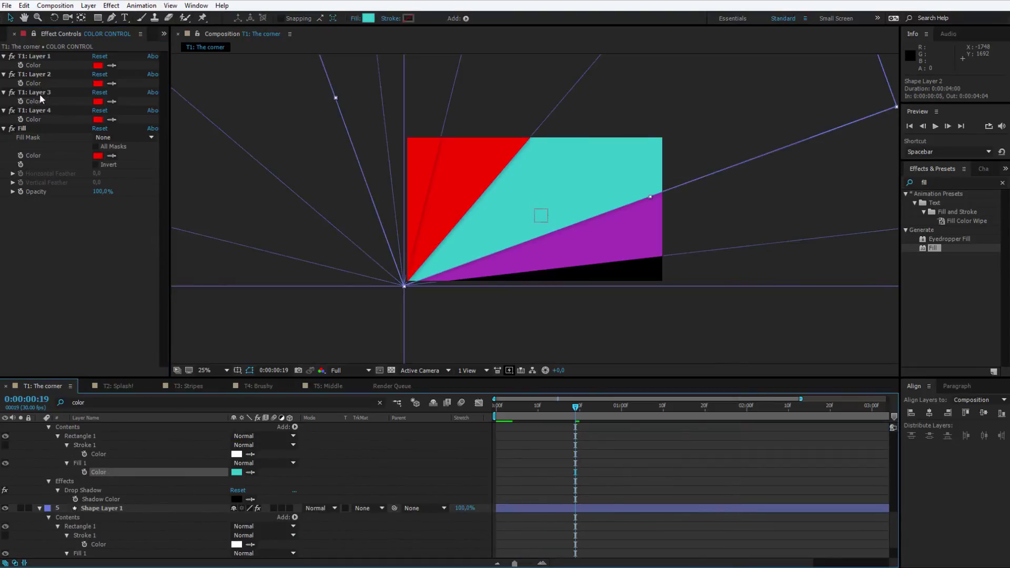
alt+click(84, 472)
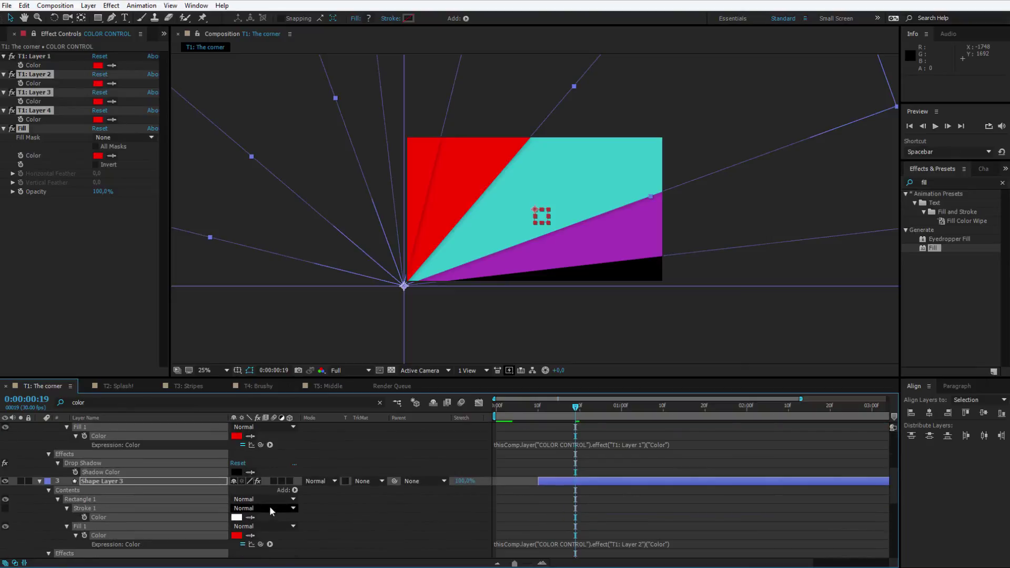
click(287, 537)
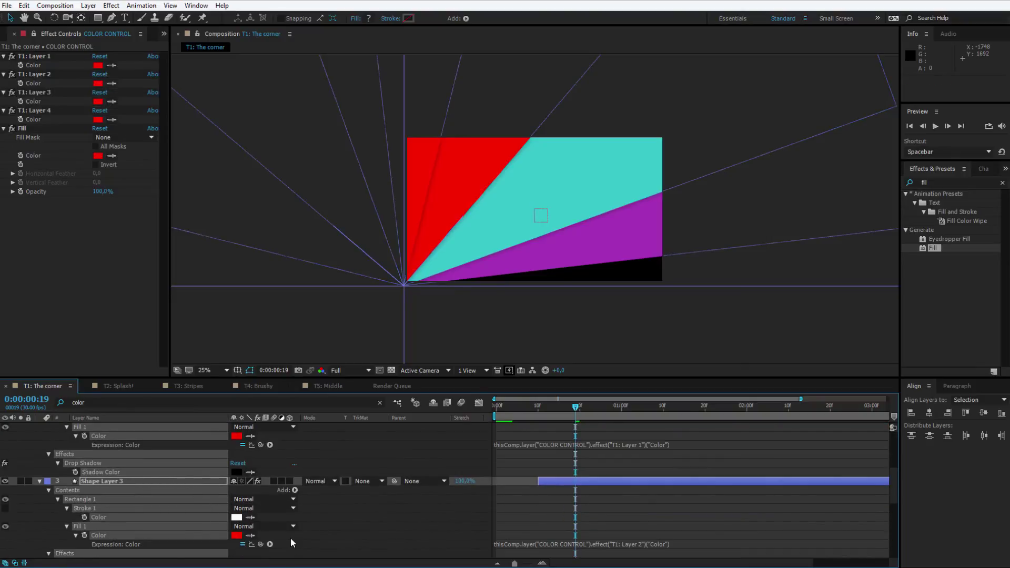
drag(260, 544, 34, 156)
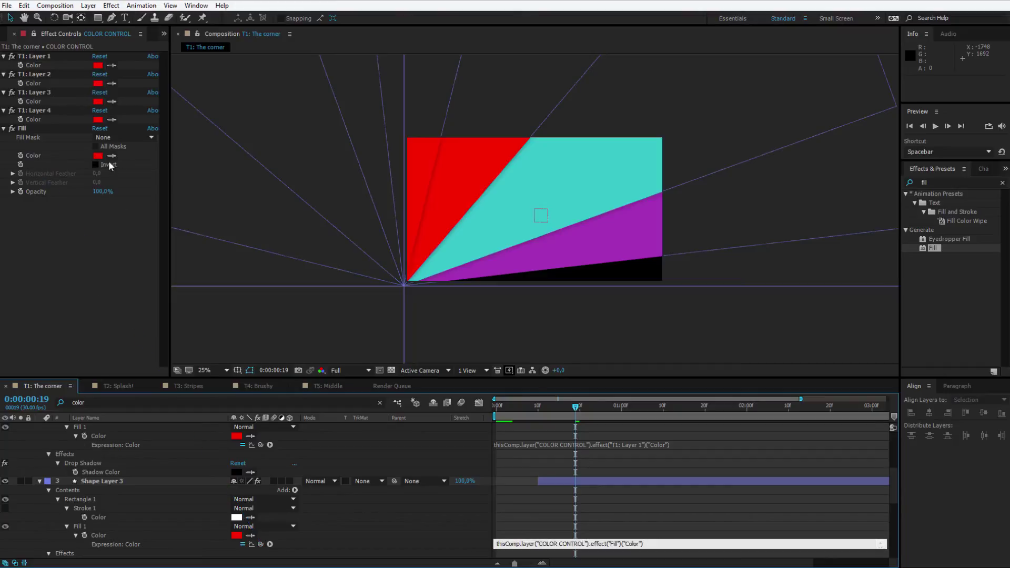
click(389, 253)
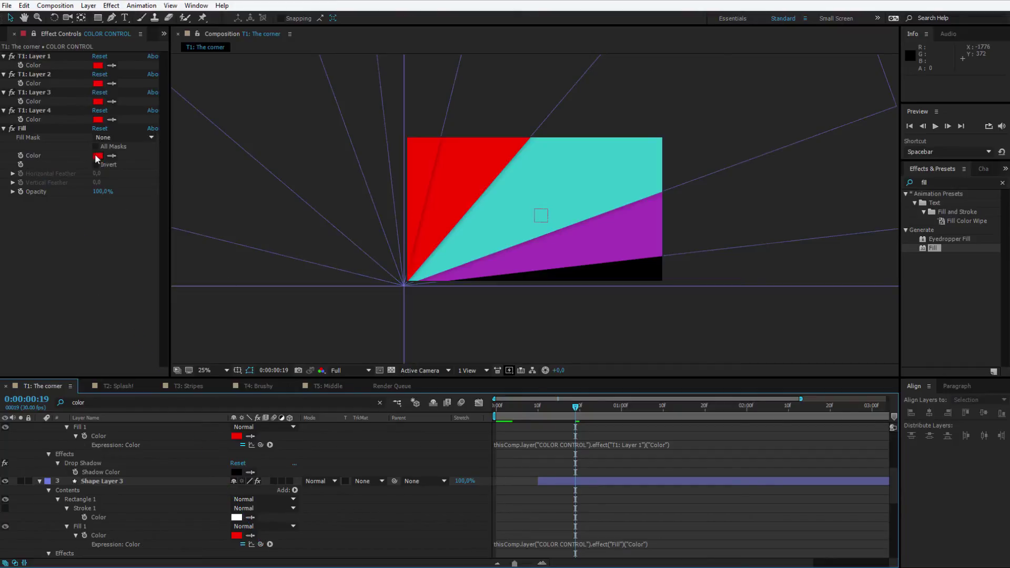
Preview pink and greyish-mauve Fill colours, then cancel to keep red
click(98, 155)
click(654, 254)
mouse_move(654, 254)
mouse_down()
mouse_move(668, 300)
mouse_move(582, 255)
mouse_move(656, 264)
mouse_move(615, 300)
mouse_up()
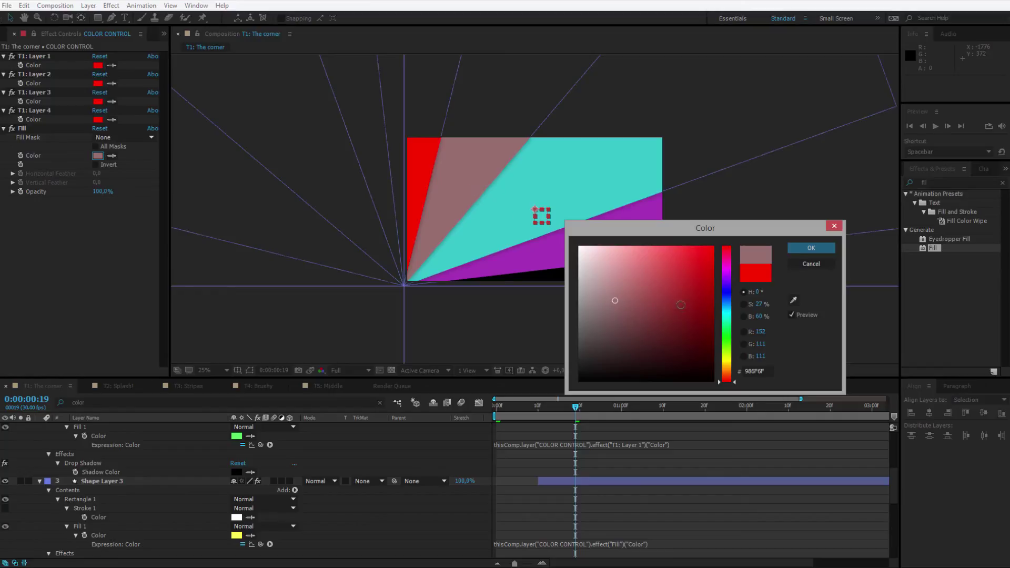
click(811, 264)
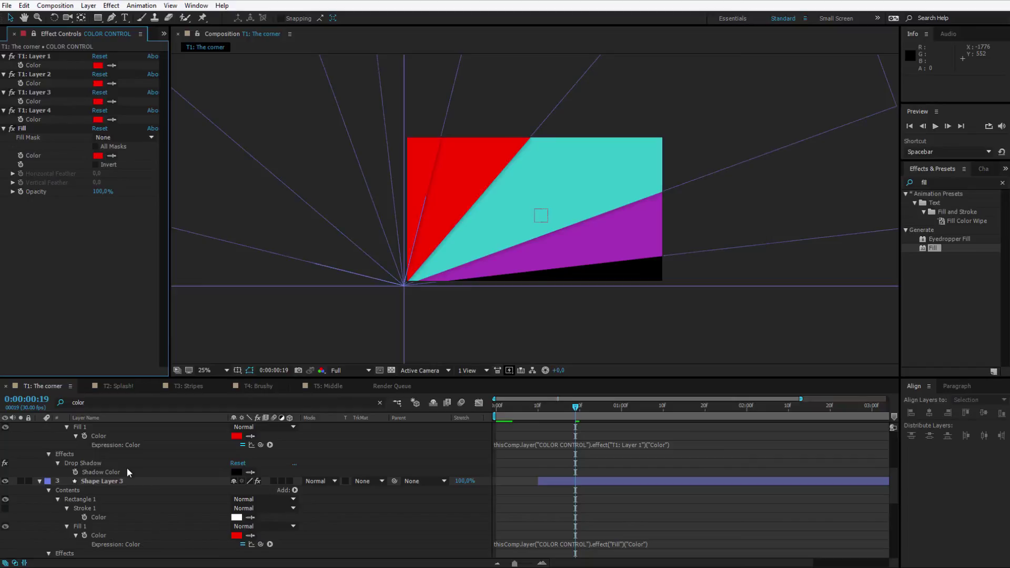
Select Shape Layer 2 and toggle its visibility off and on to check the cyan shape
scroll(120, 448, up, 10)
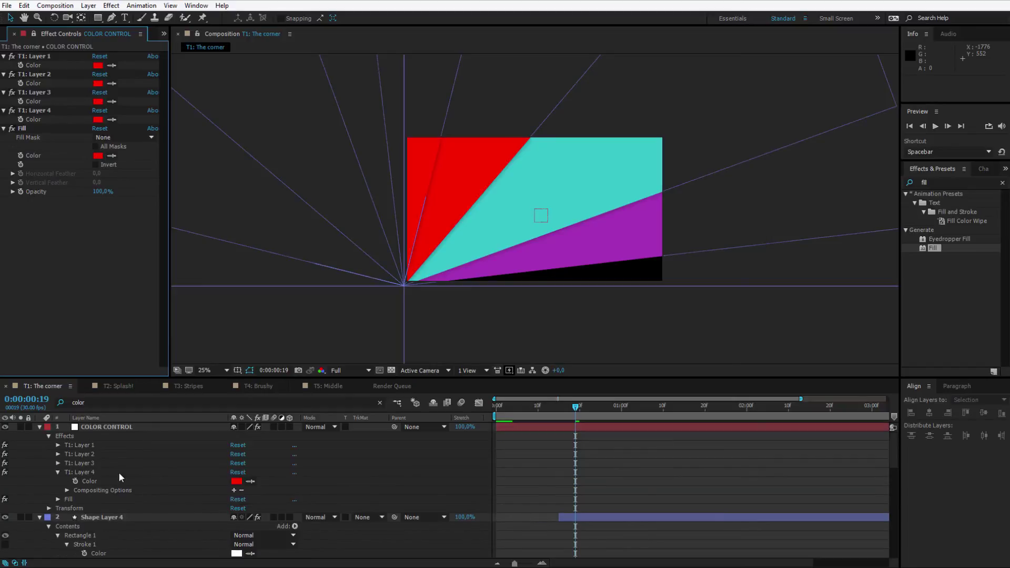
scroll(38, 518, down, 6)
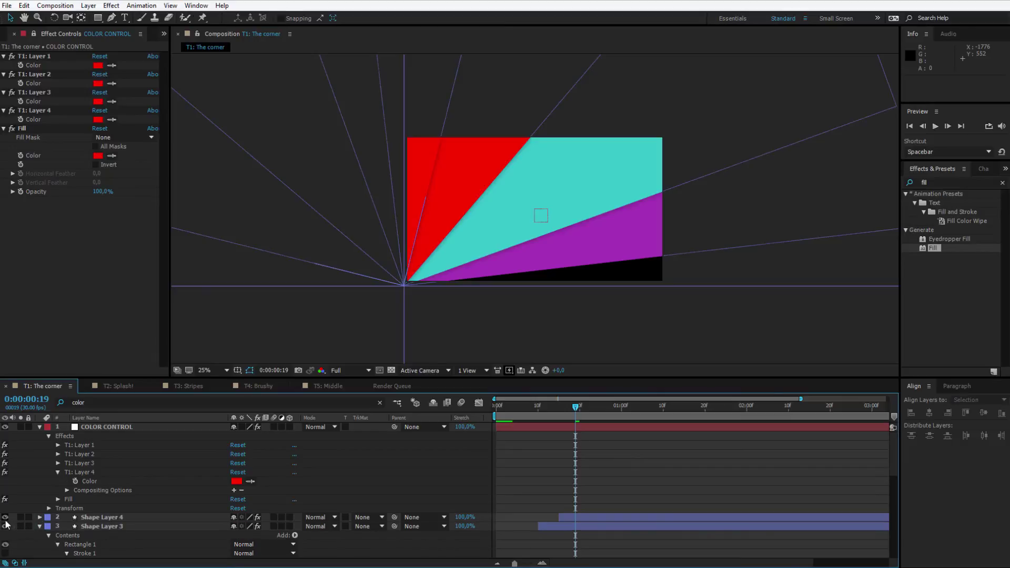
click(100, 517)
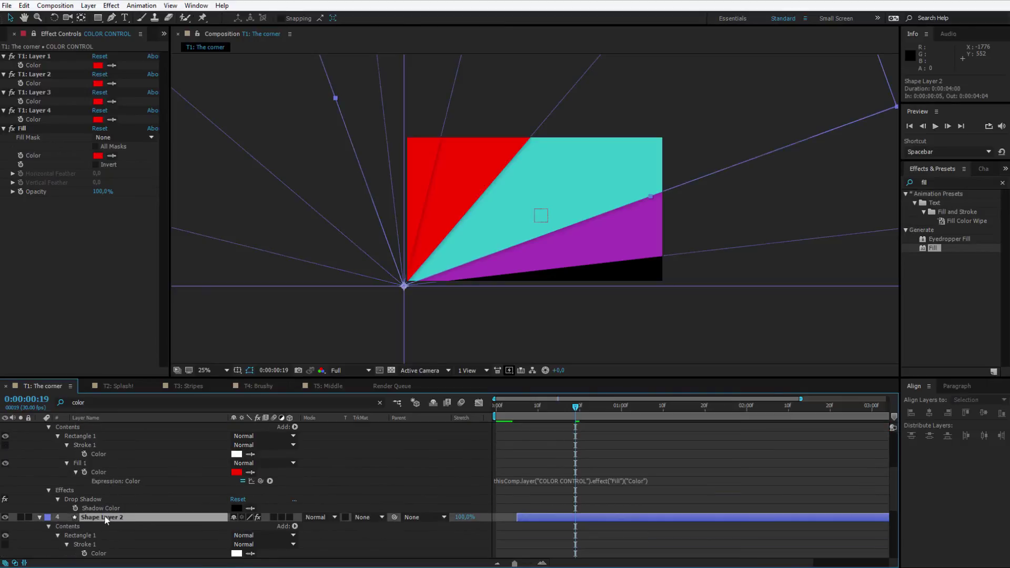
click(5, 517)
click(5, 517)
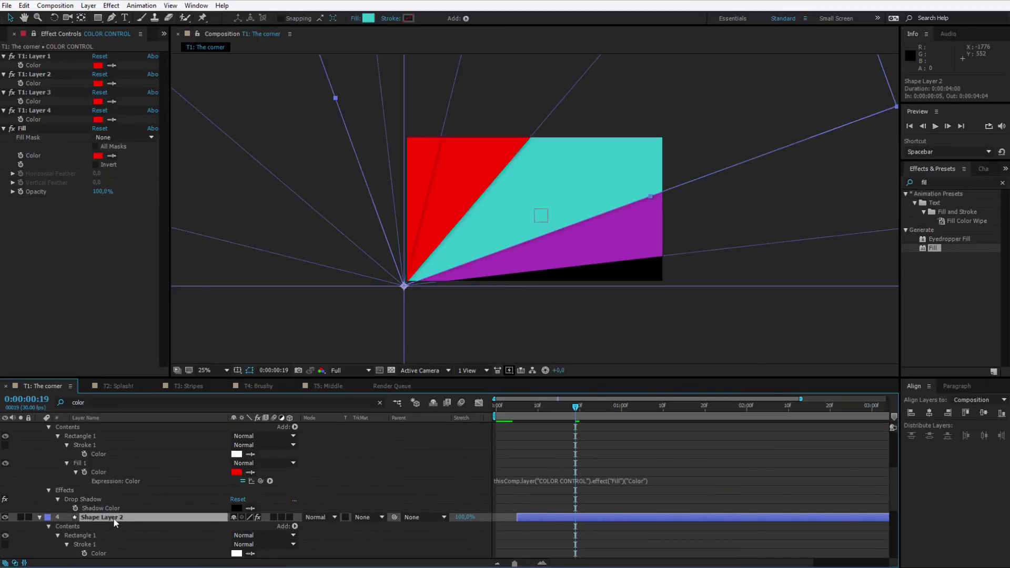
Link Shape Layer 2's Opacity to the Fill Opacity, then scrub it from 0% to 100%
key(t)
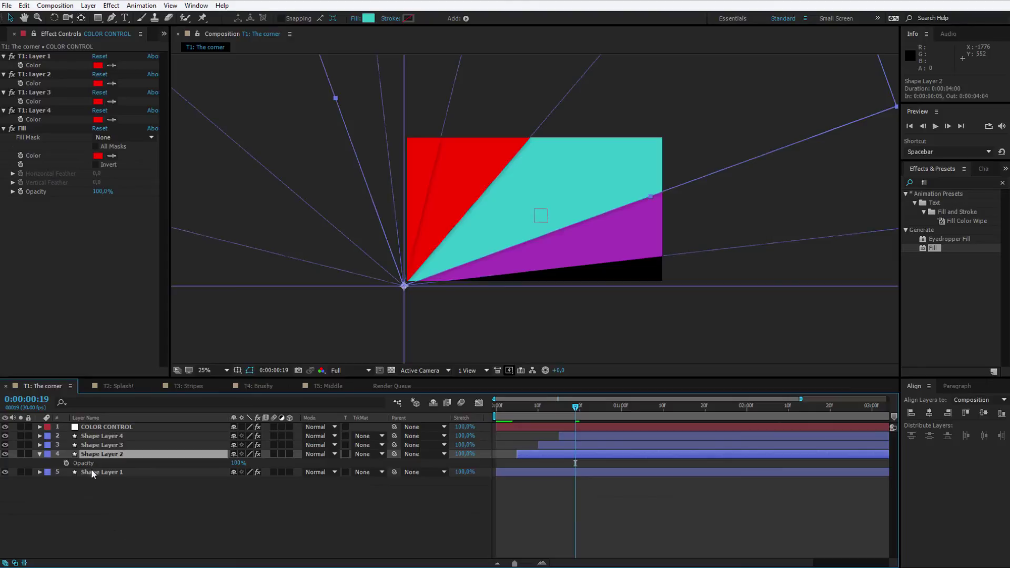
alt+click(66, 464)
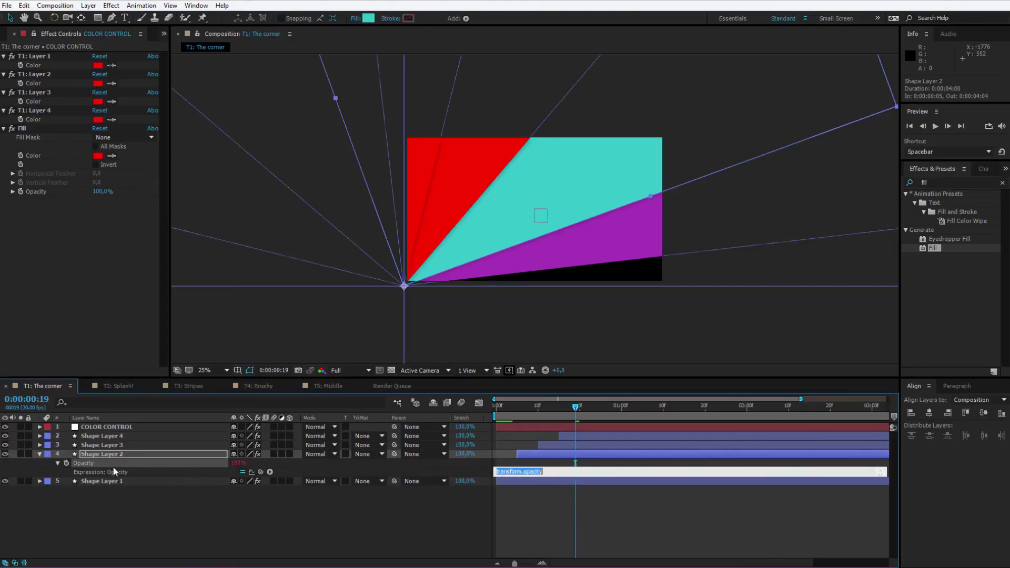
drag(97, 237, 39, 194)
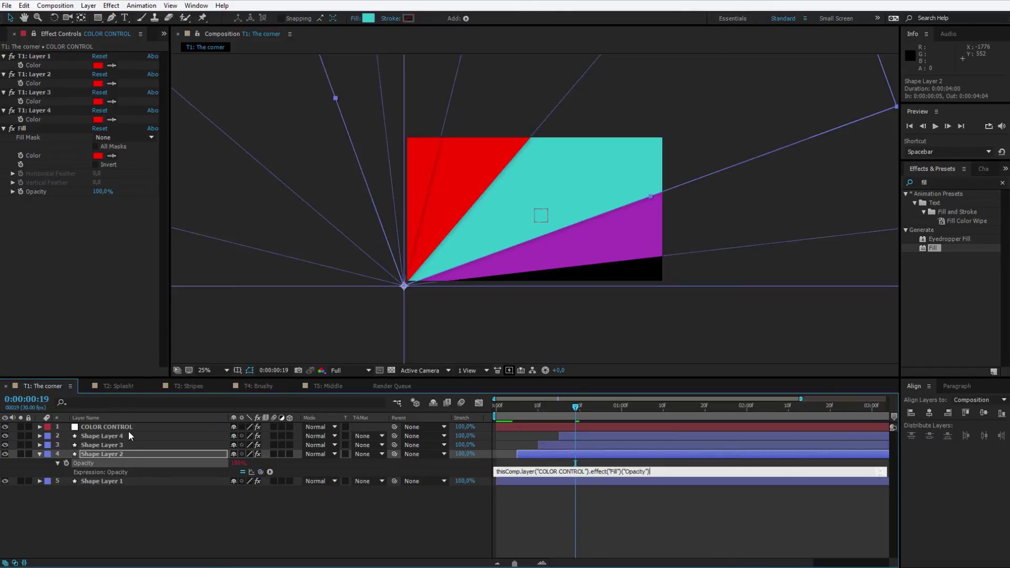
click(136, 260)
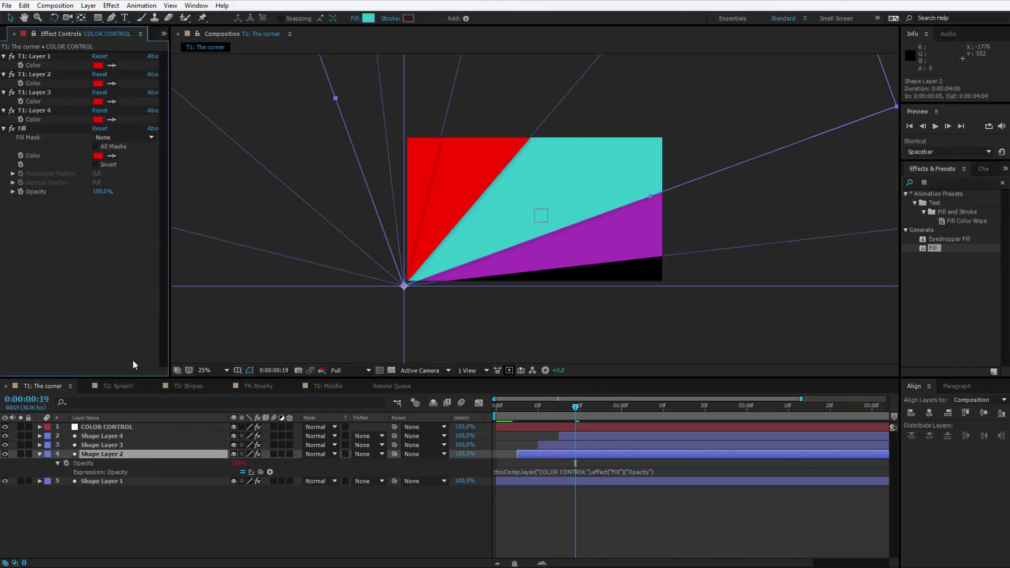
drag(103, 197, 88, 204)
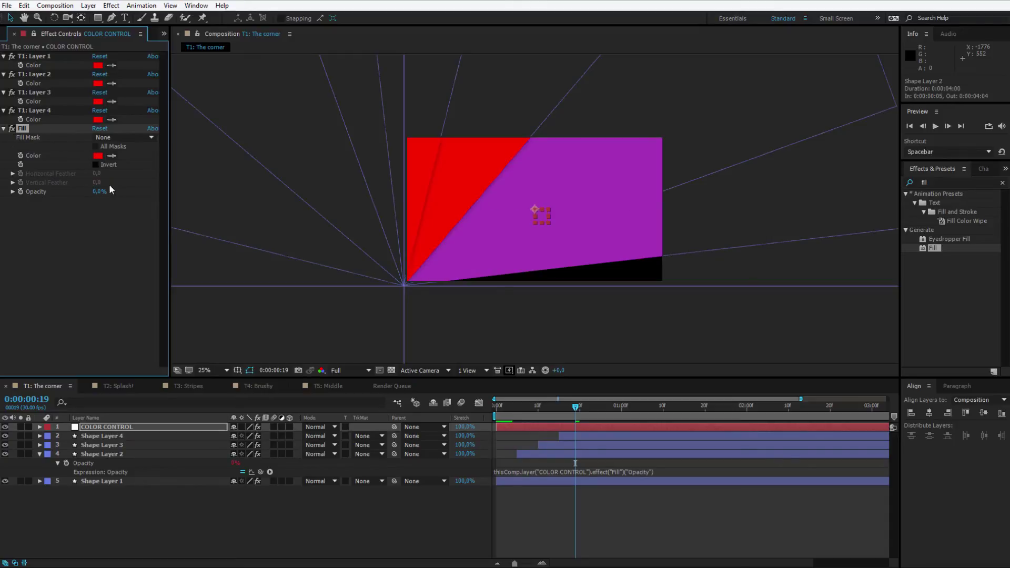
drag(99, 194, 565, 209)
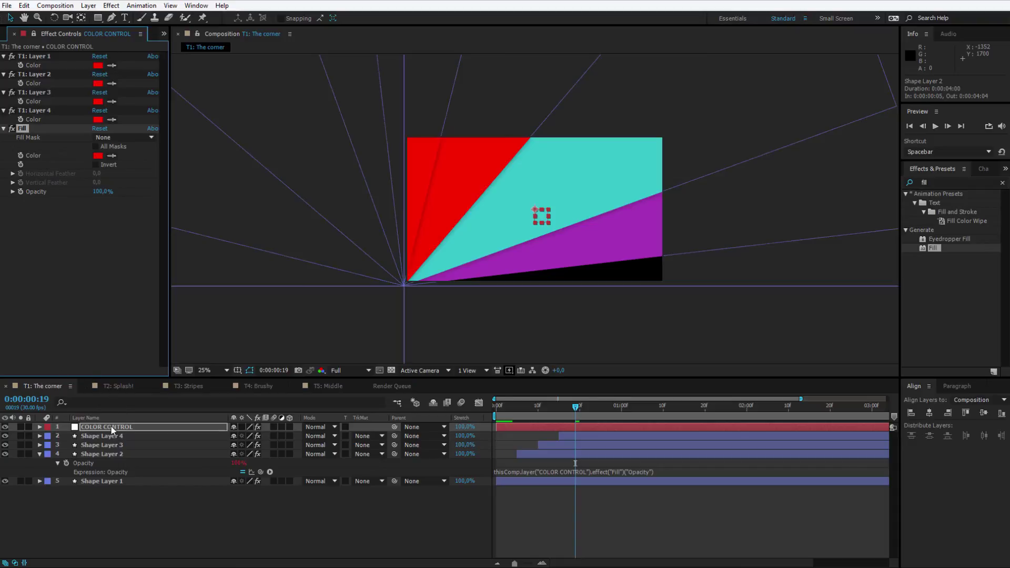
On COLOR CONTROL, browse the effects list without adding anything, then select its Fill effect
click(130, 428)
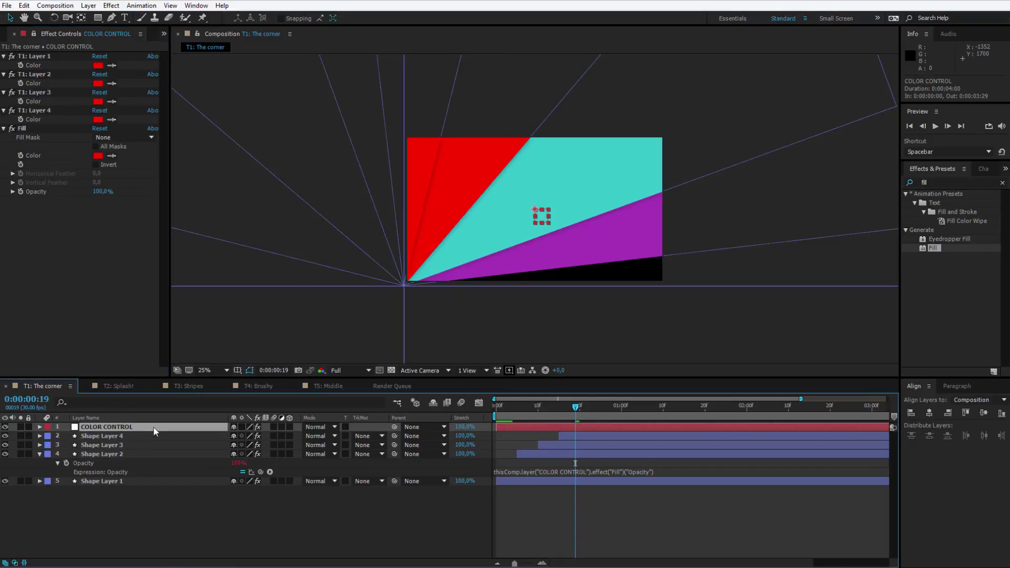
click(112, 6)
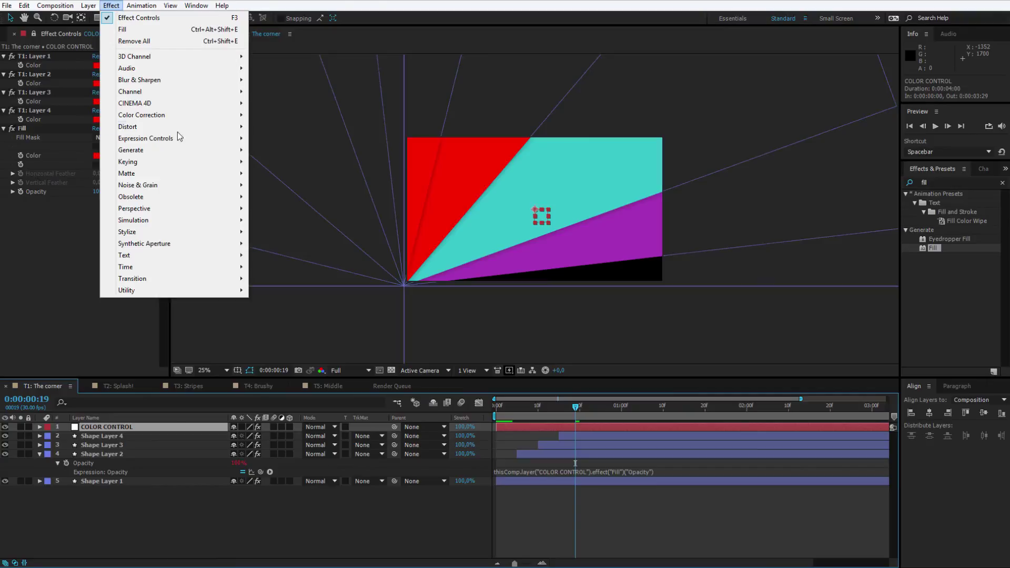
mouse_move(170, 143)
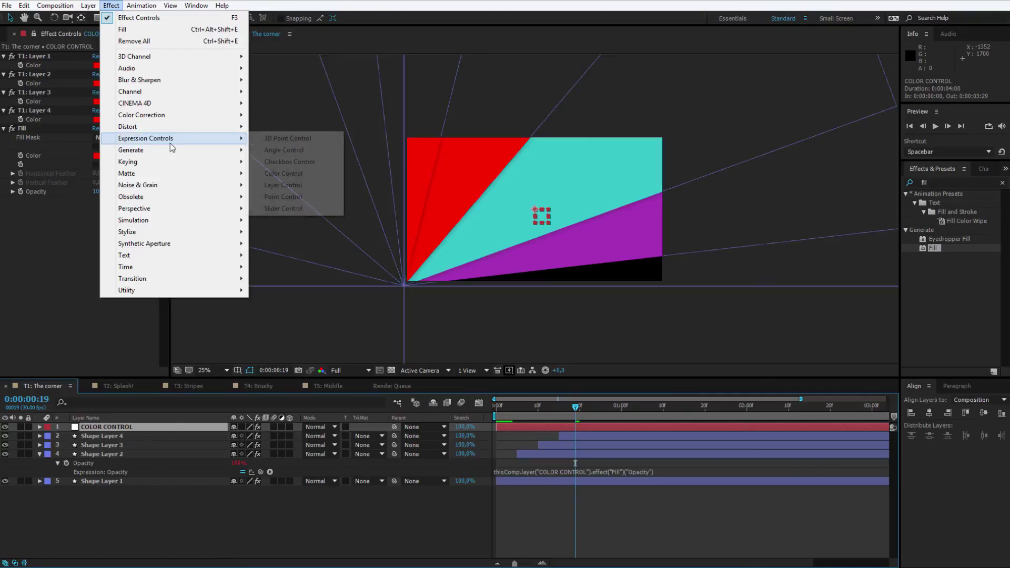
click(304, 176)
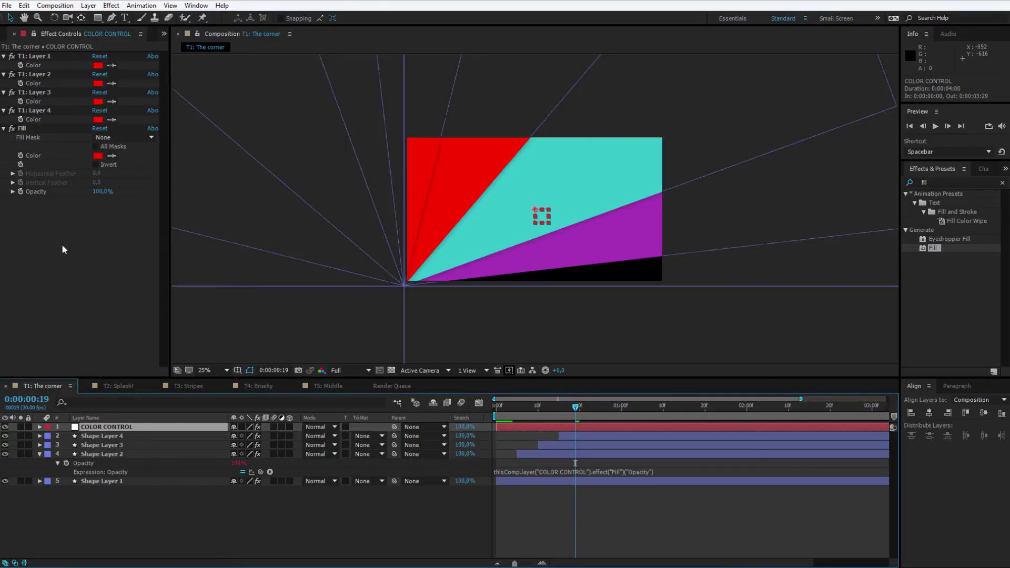
click(47, 54)
key(Return)
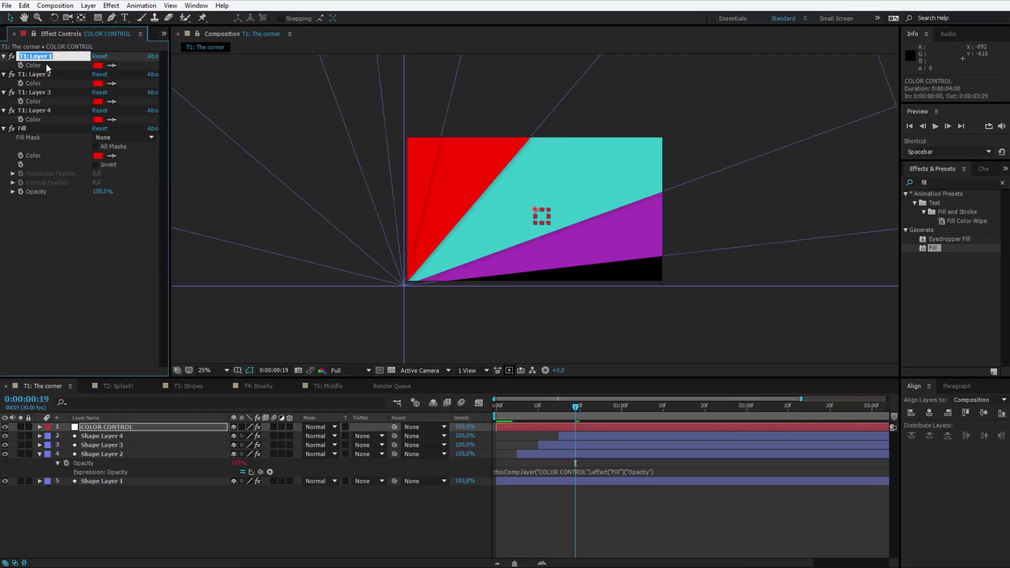
click(36, 128)
Delete the Fill effect from COLOR CONTROL and inspect Shape Layers 1–4
key(Delete)
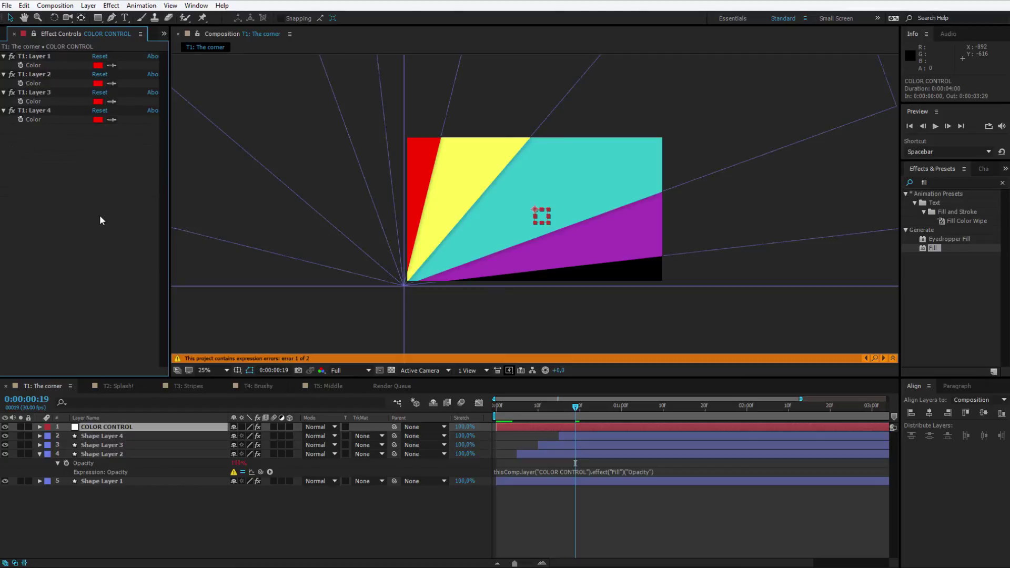
click(103, 436)
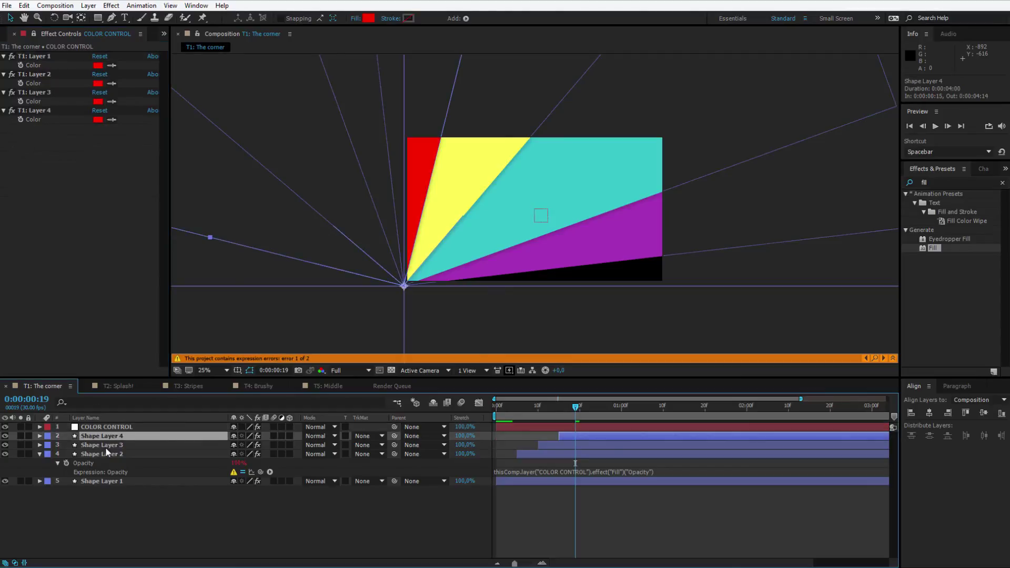
click(106, 445)
click(110, 454)
click(147, 481)
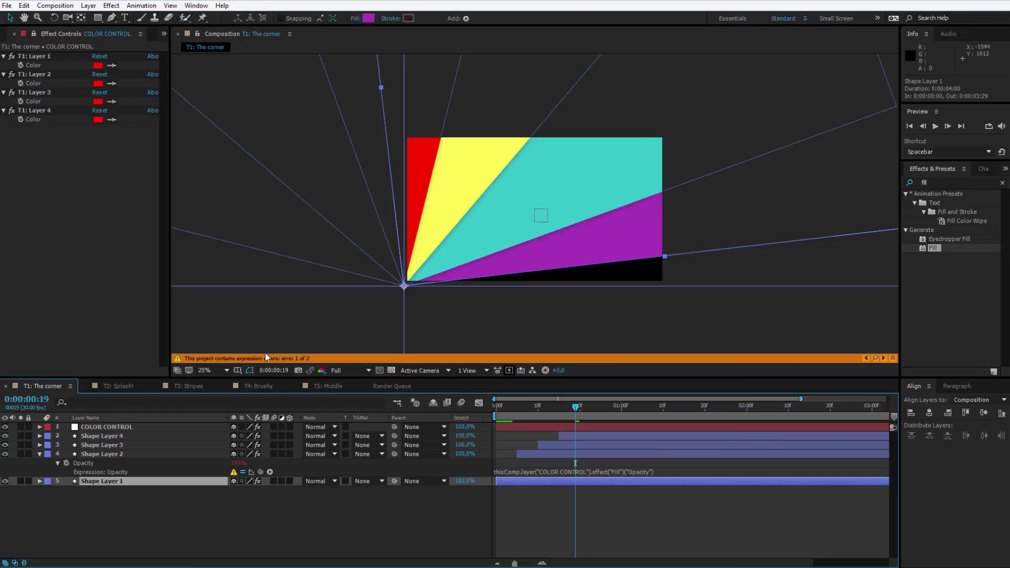
Inspect the layer reference in Shape Layer 2's Opacity expression without changing it
click(91, 463)
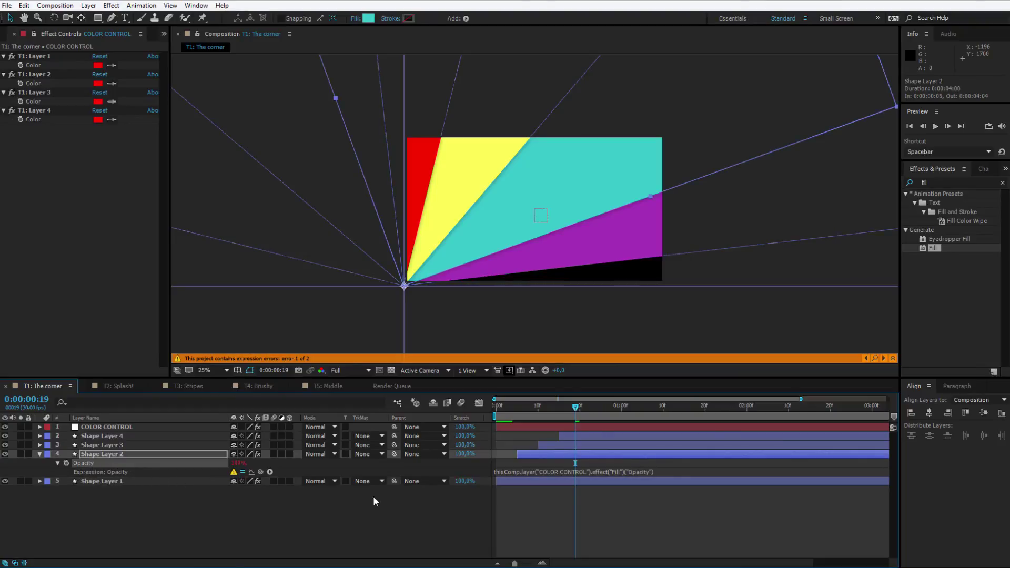
click(518, 473)
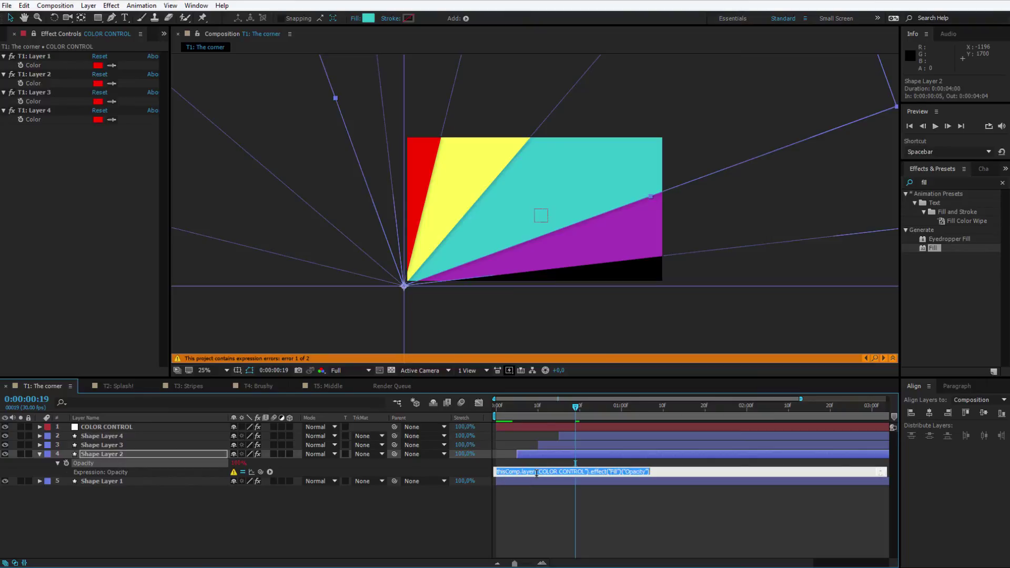
click(501, 471)
drag(497, 471, 650, 471)
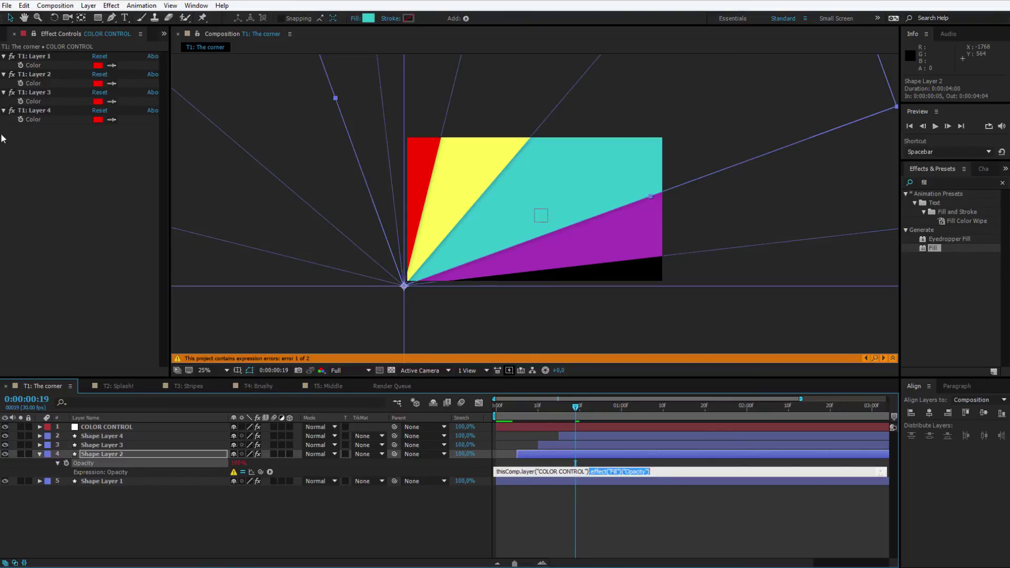
click(634, 470)
click(140, 477)
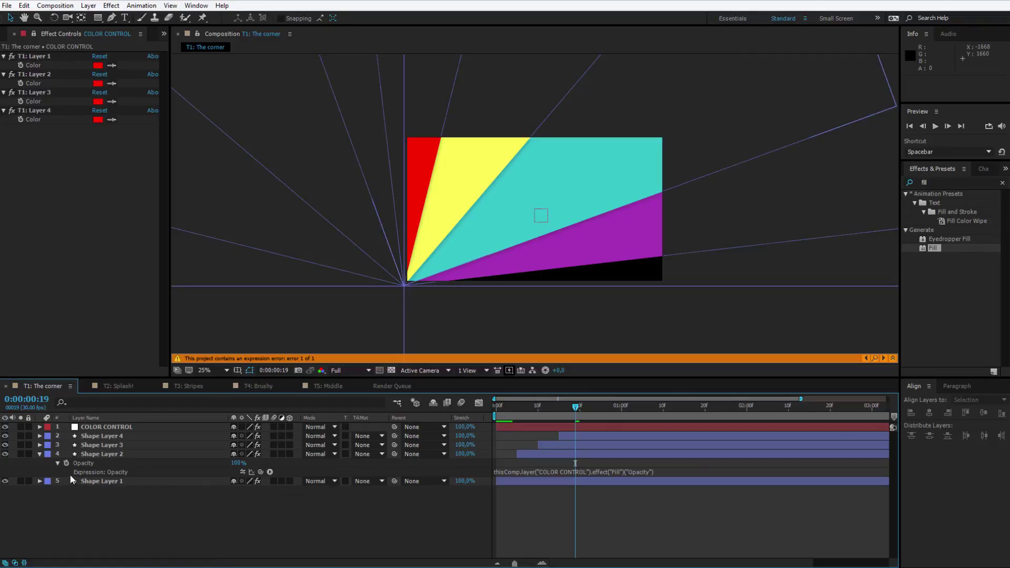
Clear all text from Shape Layer 2's Opacity expression, leaving Opacity at 100%
drag(238, 464, 227, 460)
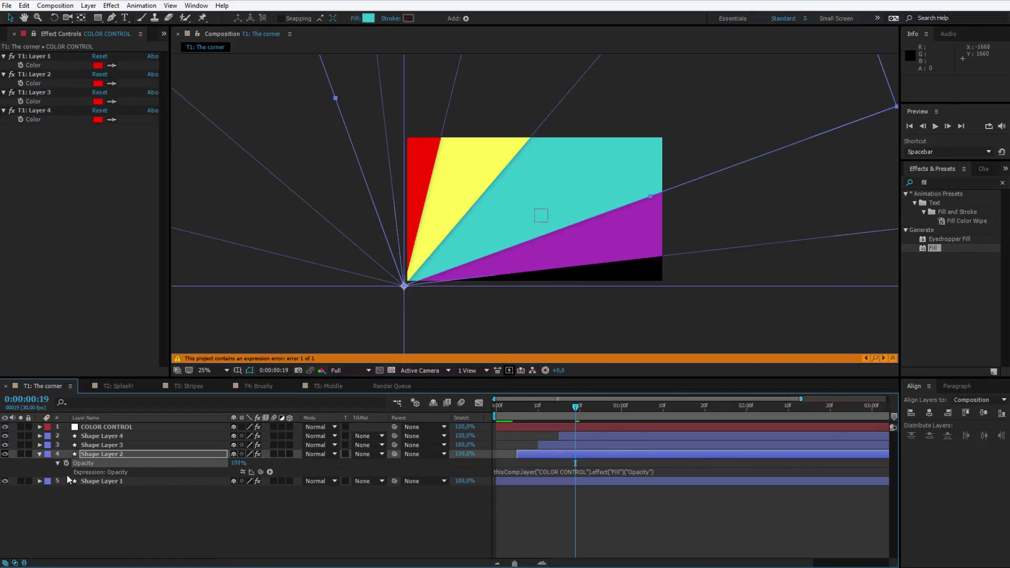
click(243, 473)
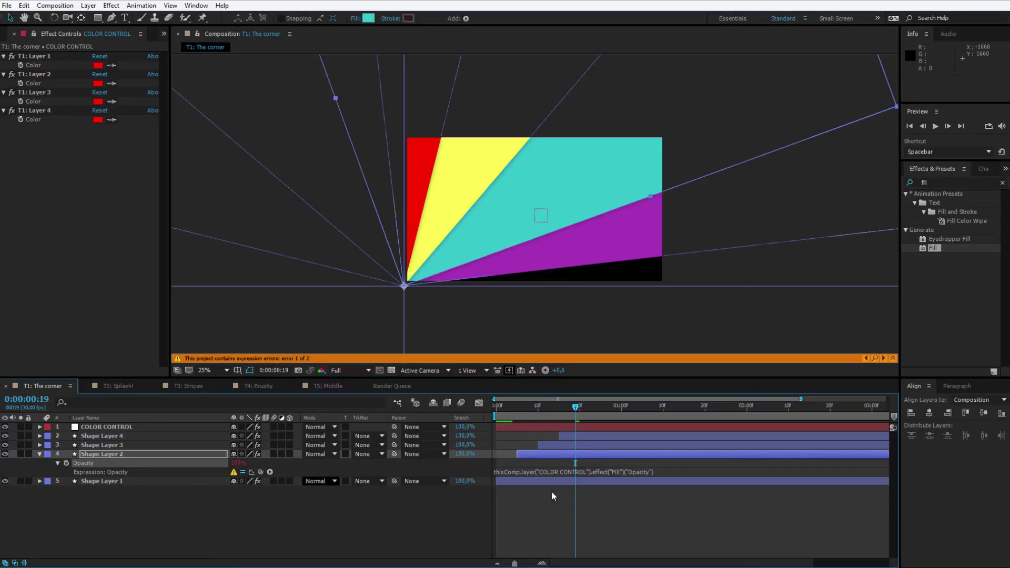
click(632, 472)
key(BackSpace)
text(thisComp.layer()
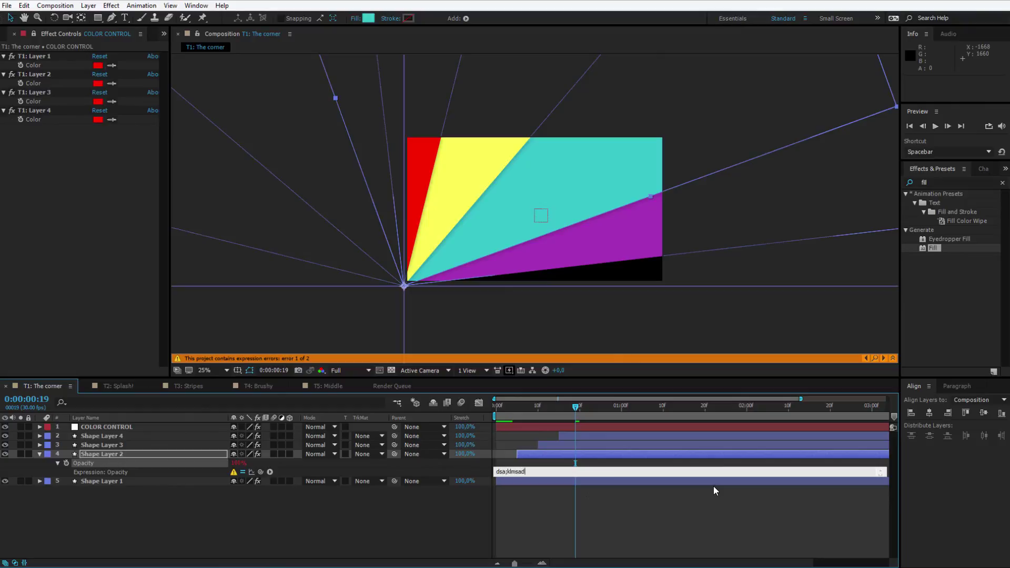
key(ctrl+z)
click(433, 526)
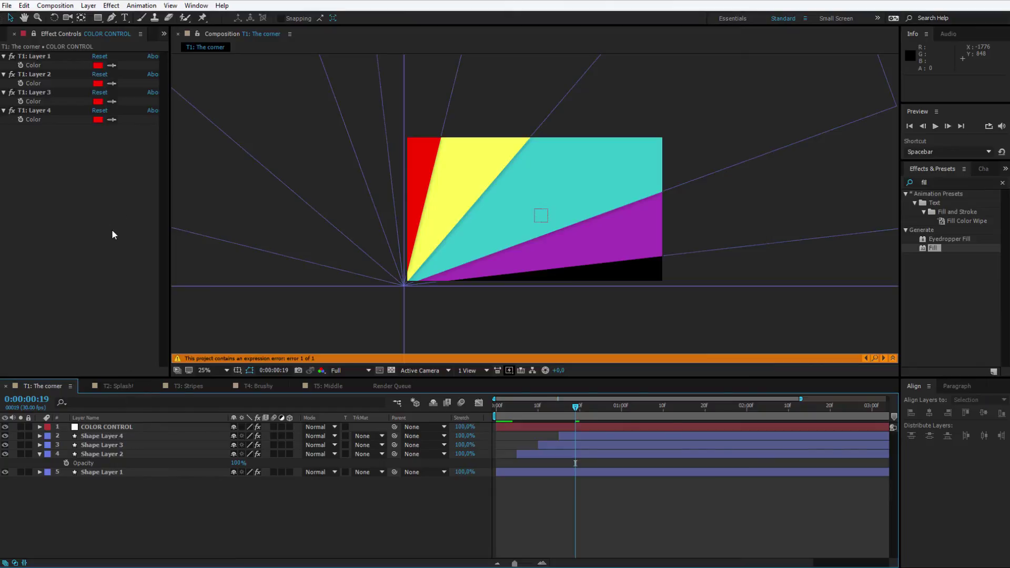
Apply the Fill effect to Shape Layer 4 and expand its properties
key(KP_2)
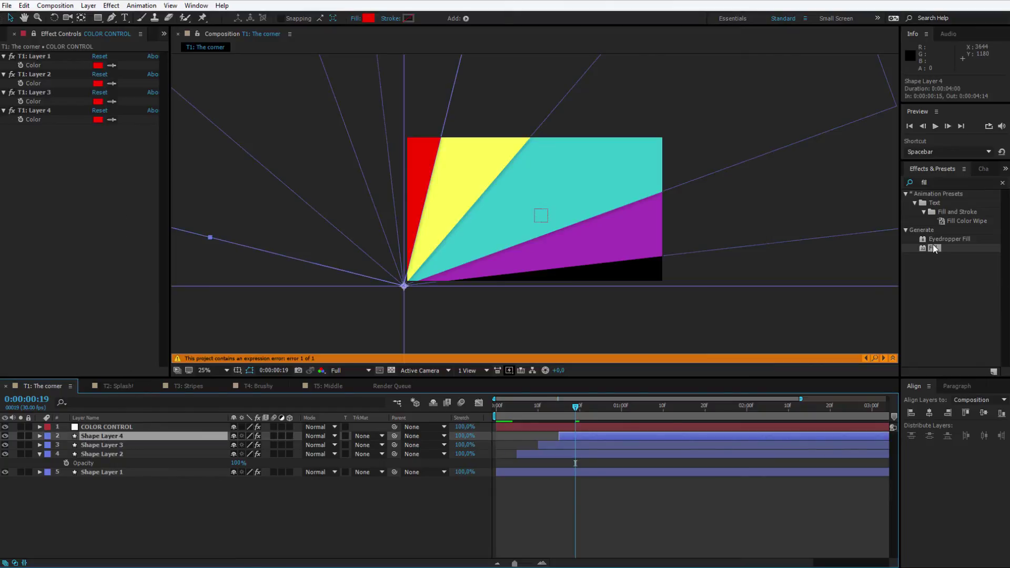
drag(933, 244, 136, 438)
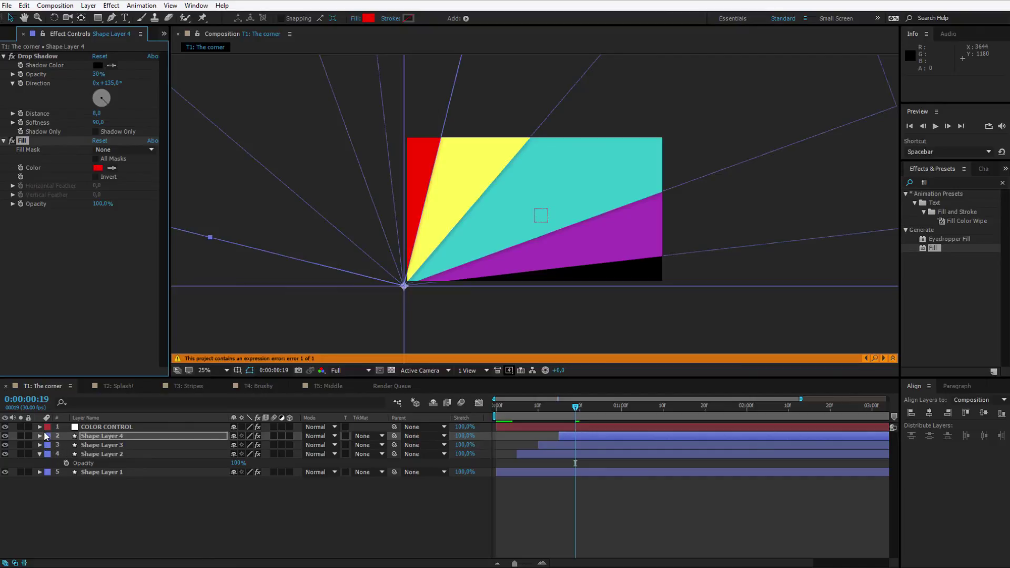
key(e)
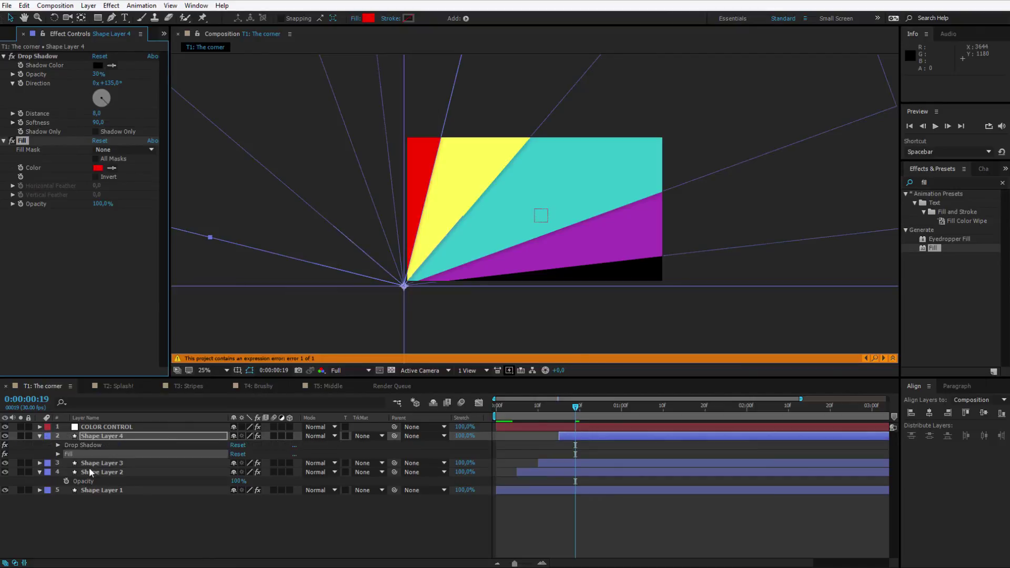
click(58, 455)
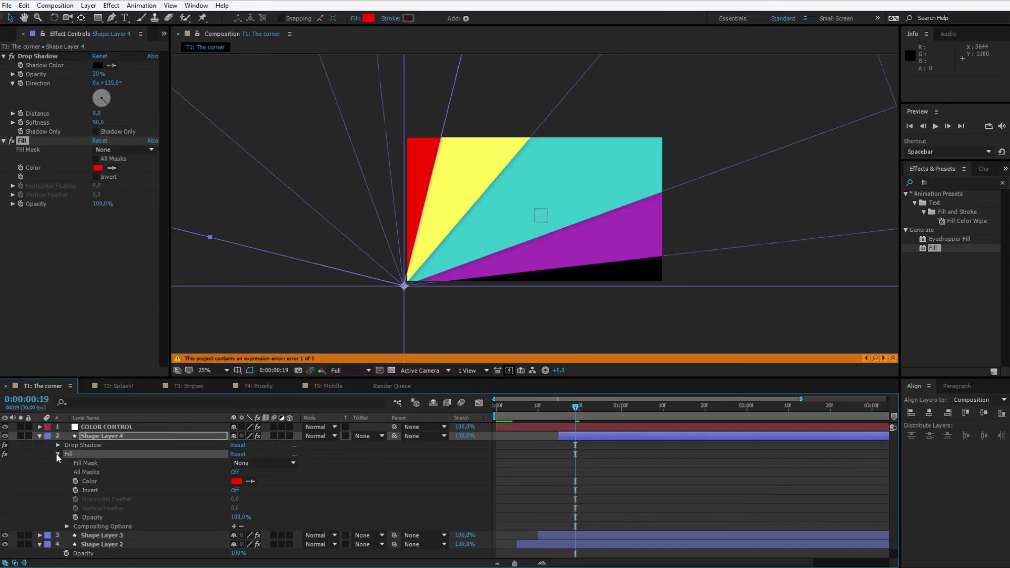
Add the expression effect("Fill")(3) to the Fill Color, then show COLOR CONTROL's color controls
click(100, 483)
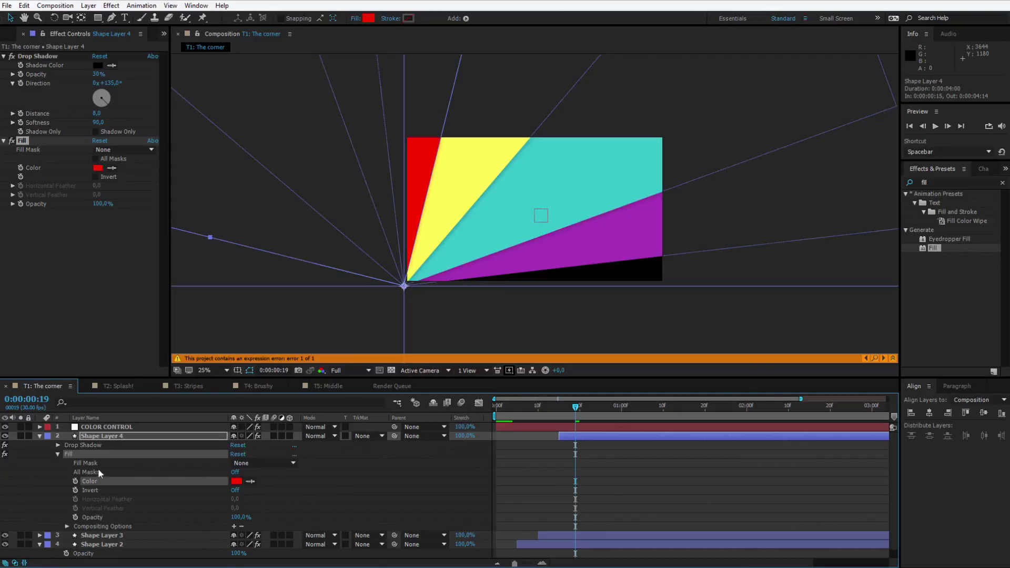
click(108, 427)
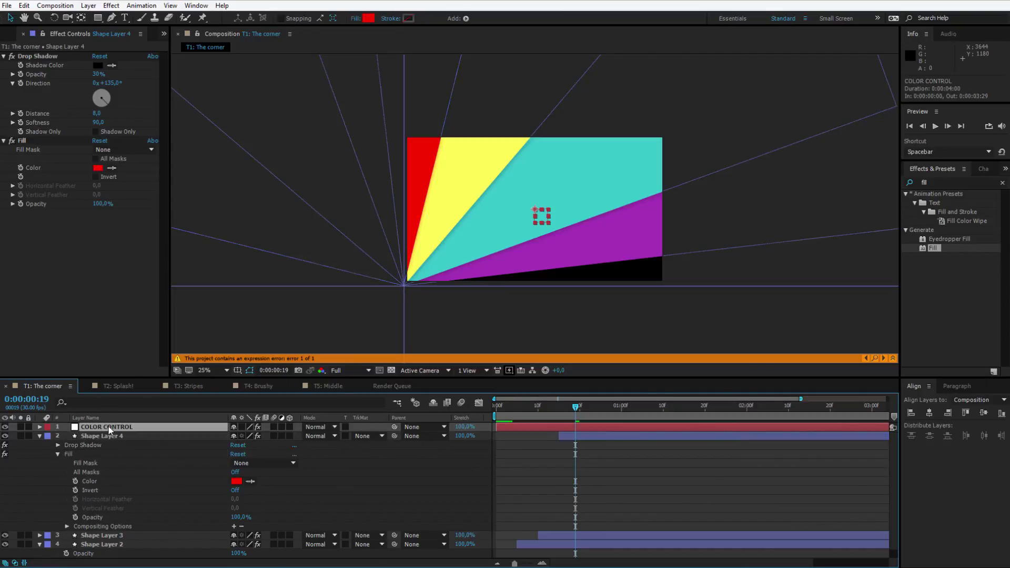
alt+click(77, 481)
mouse_move(260, 489)
mouse_down()
mouse_move(135, 141)
mouse_move(201, 302)
mouse_move(244, 473)
mouse_move(261, 490)
mouse_up()
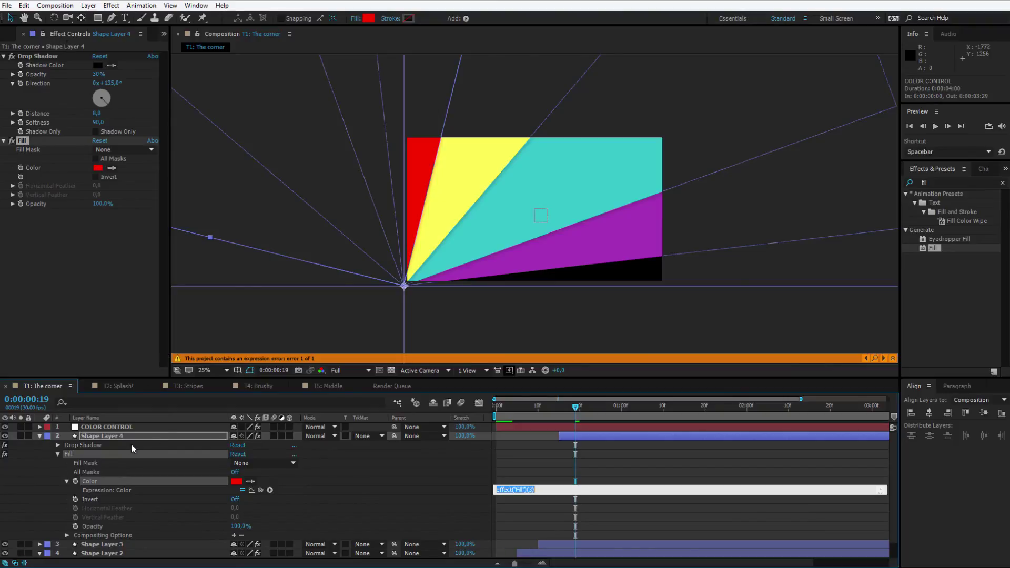
click(112, 426)
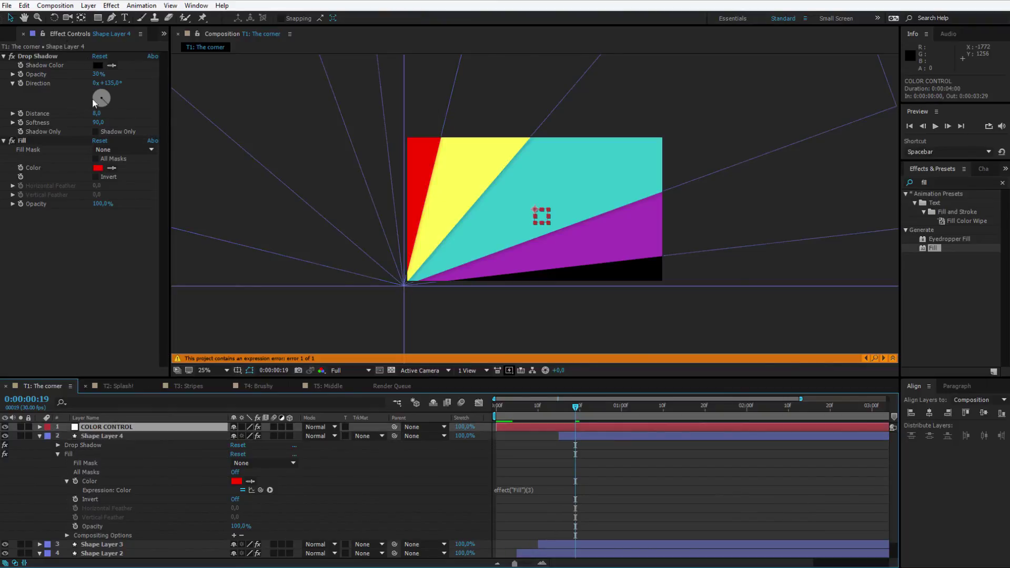
click(32, 34)
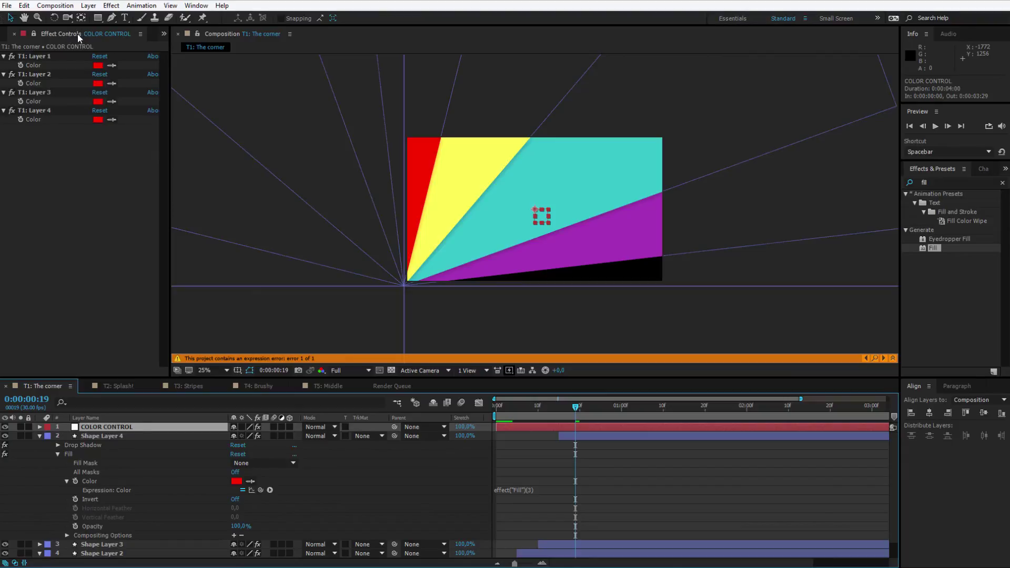